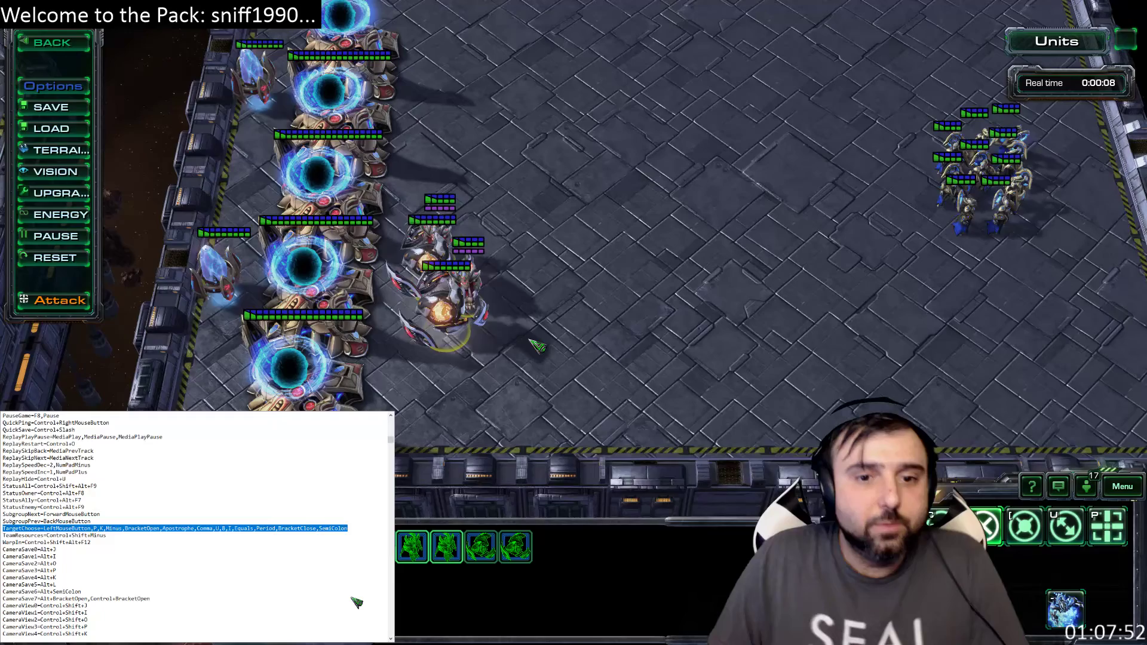
Step: Move the two Disruptors toward the warp gates, and send the two High Templar up toward the open floor beside them
drag(537, 281, 511, 245)
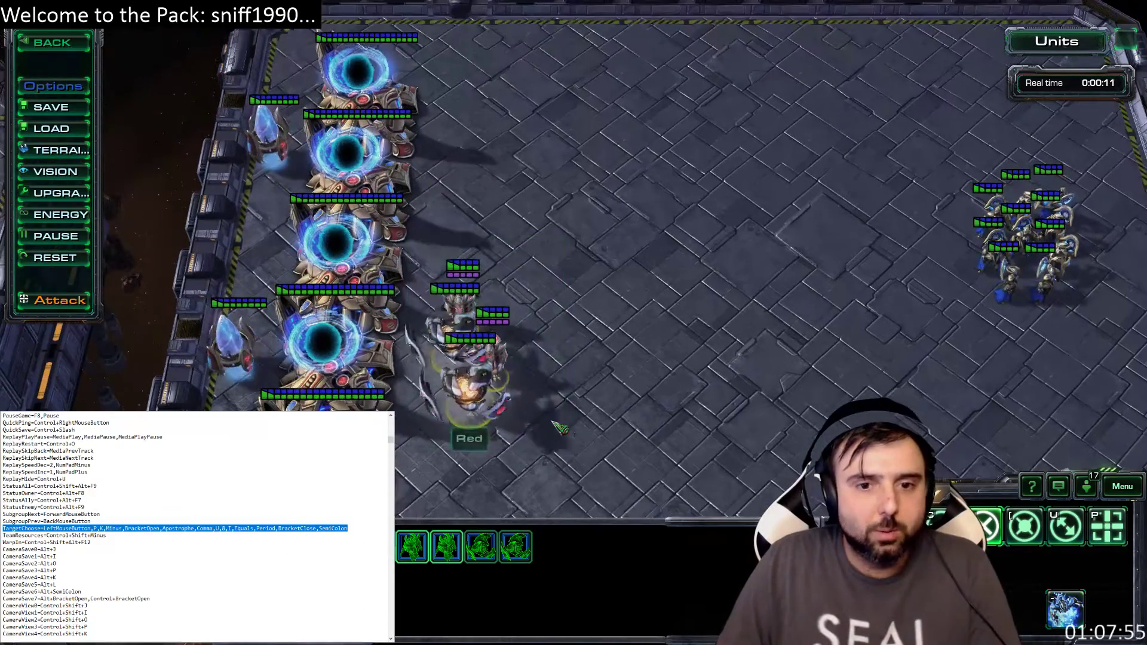
drag(435, 435, 576, 216)
ctrl+click(481, 327)
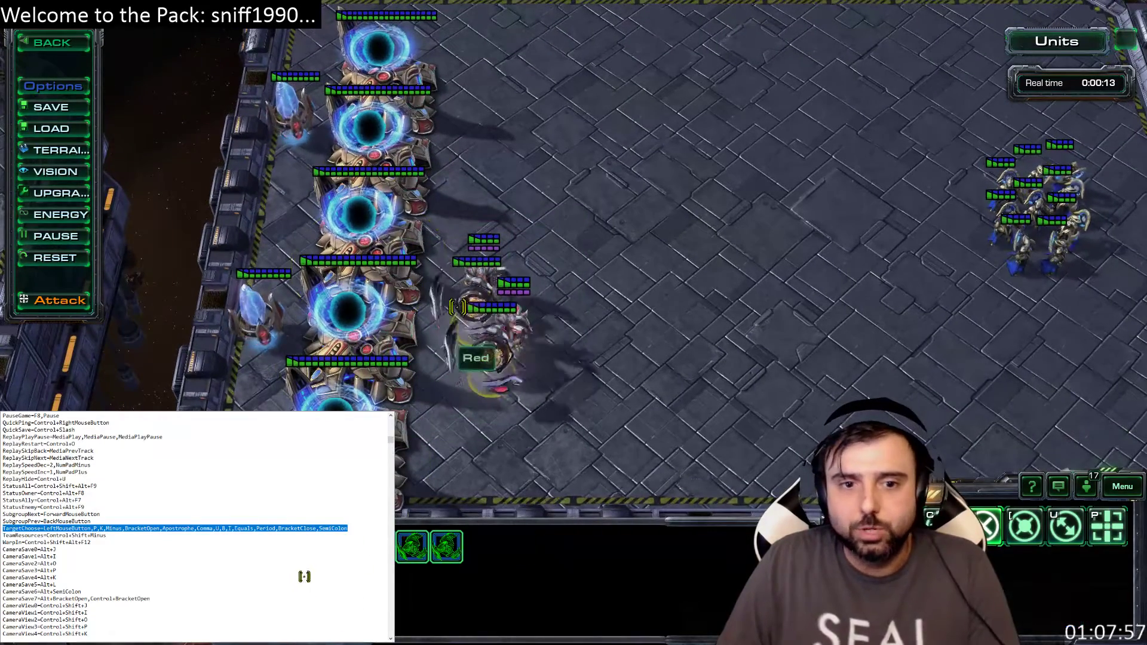
right_click(468, 382)
drag(464, 256, 527, 320)
right_click(510, 210)
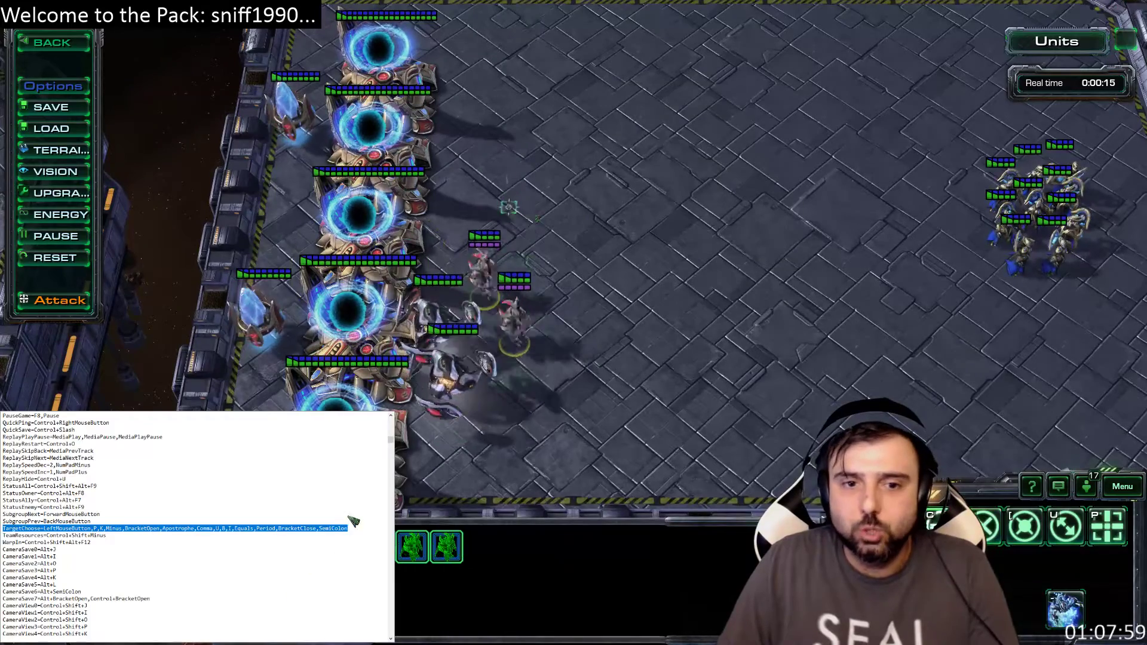
Step: Select all five Warp Gates and warp in five Zealots in front of the gates using rapid-fire placement
key(1)
key(2)
key(2)
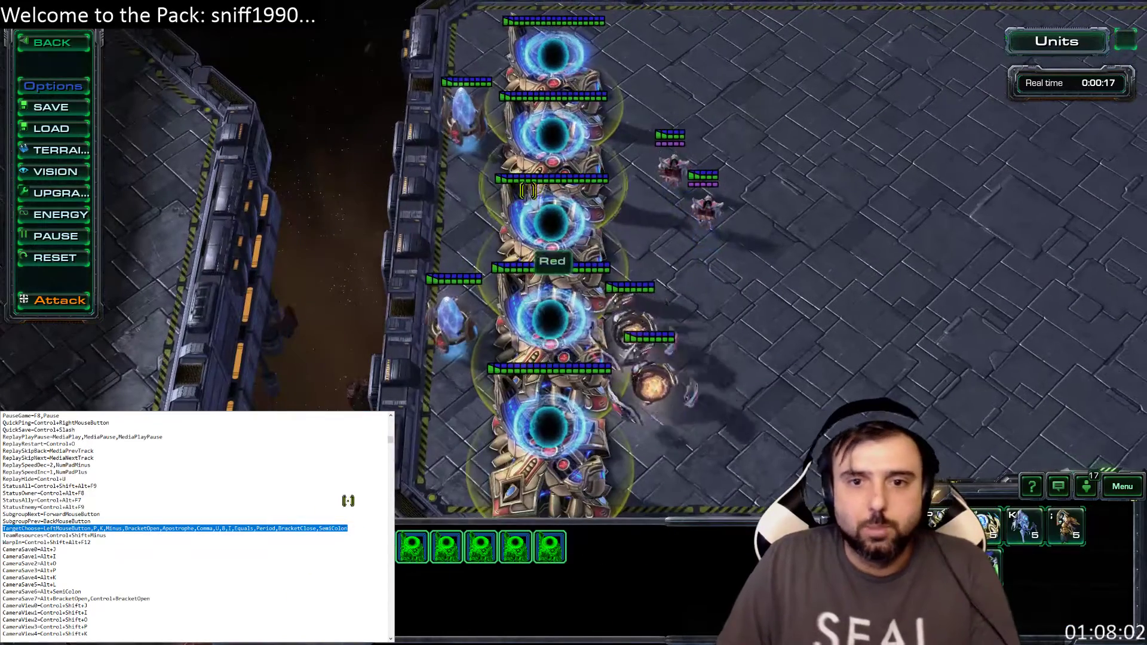
key(p)
key(p)
key(p)
key(p)
key(p)
key(p)
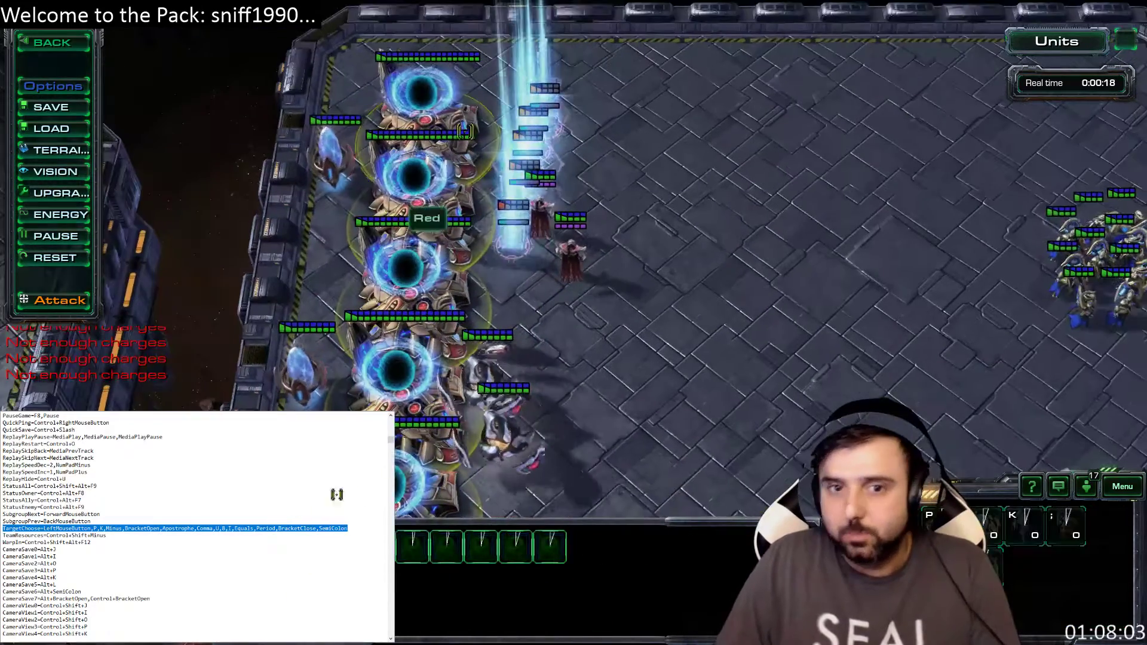
Step: Select both Disruptors below the newly warped-in units
key(Right)
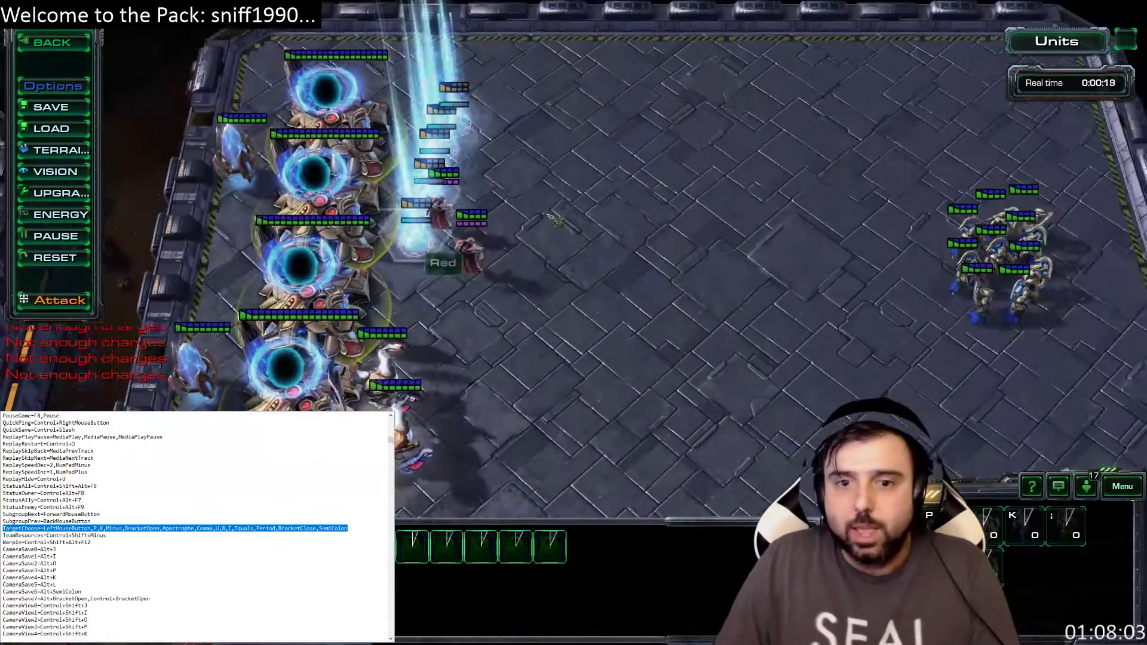
ctrl+click(412, 382)
key(p)
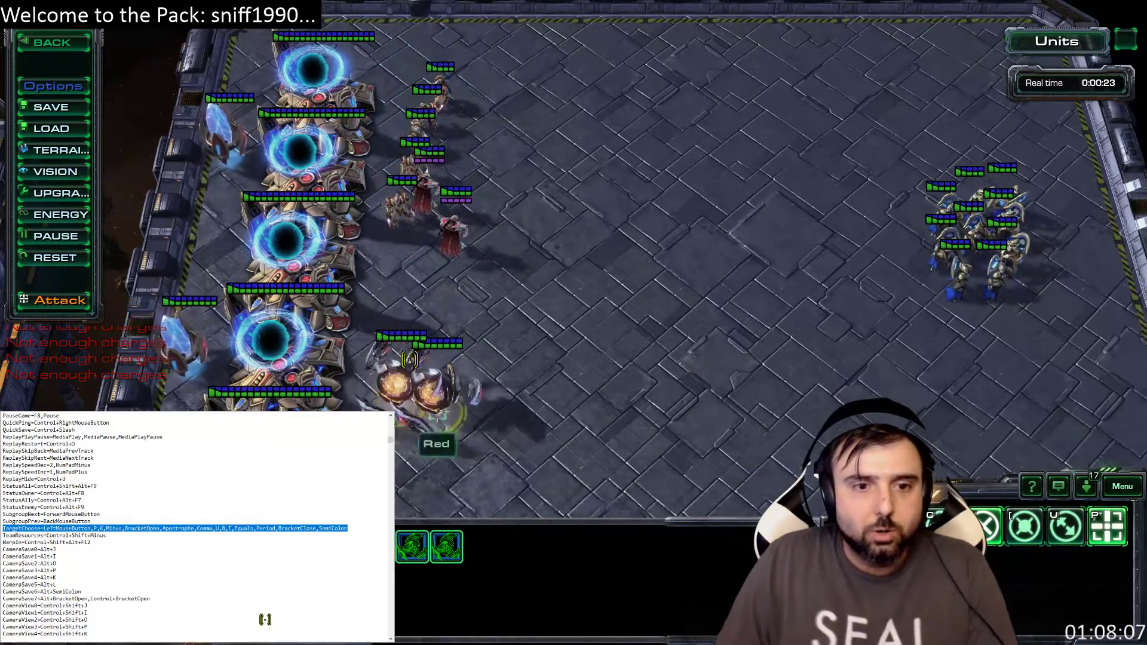
Step: Review the keys bound to Choose Ability or A.I. Target in the global Unit Management hotkeys, and return to the game
key(F10)
click(570, 203)
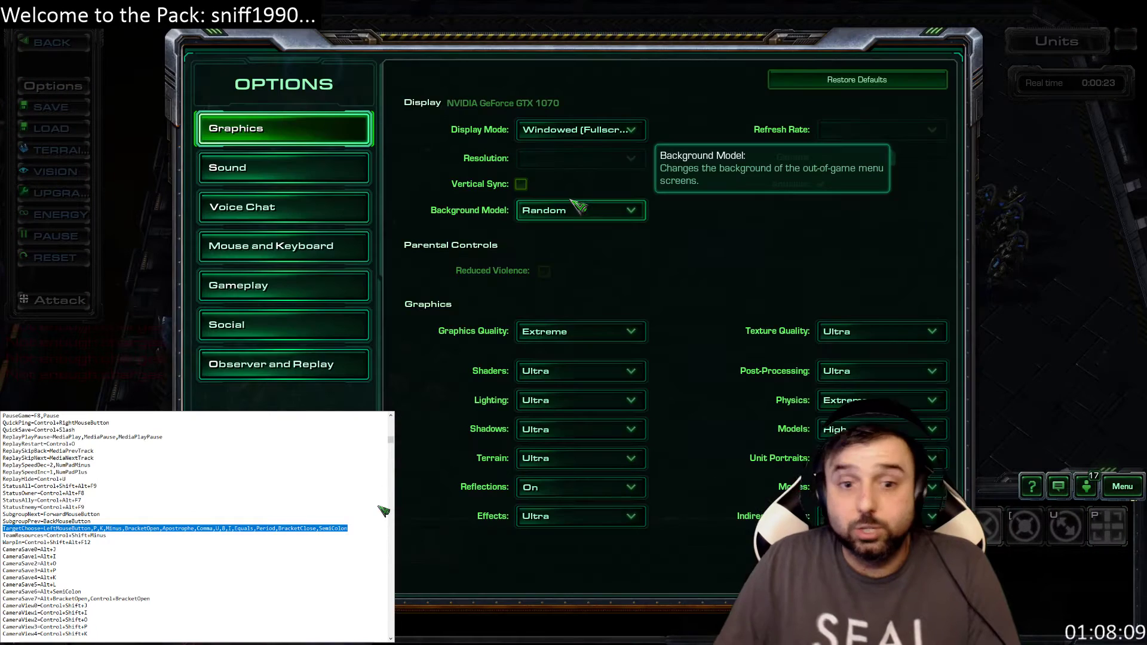
click(251, 526)
click(316, 334)
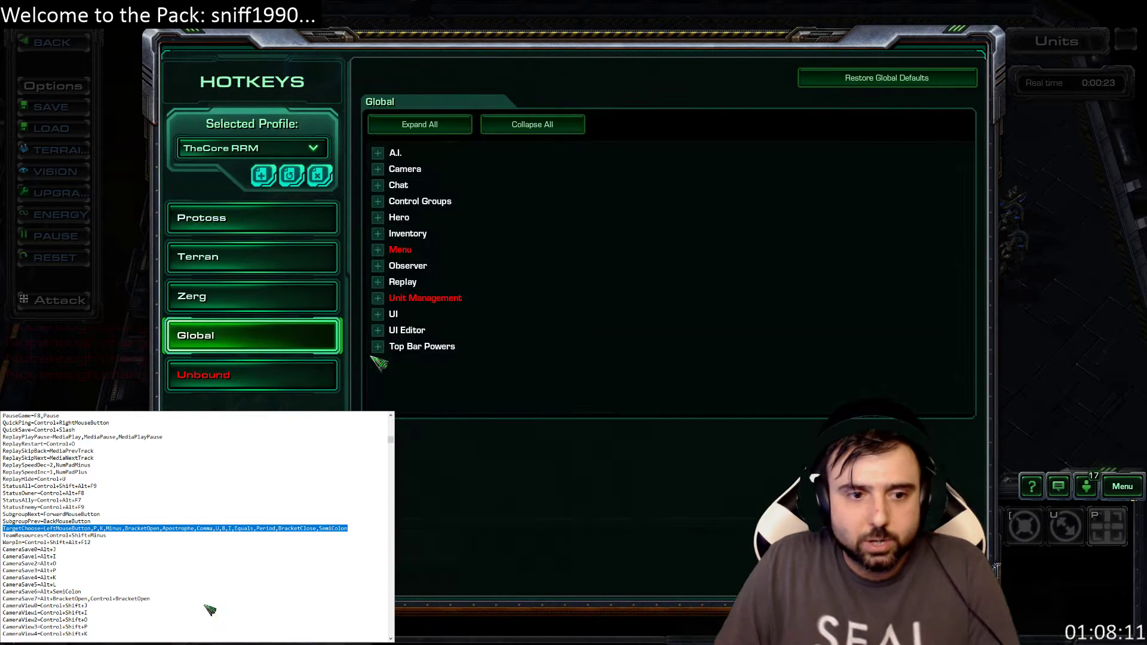
click(378, 298)
scroll(418, 313, down, 6)
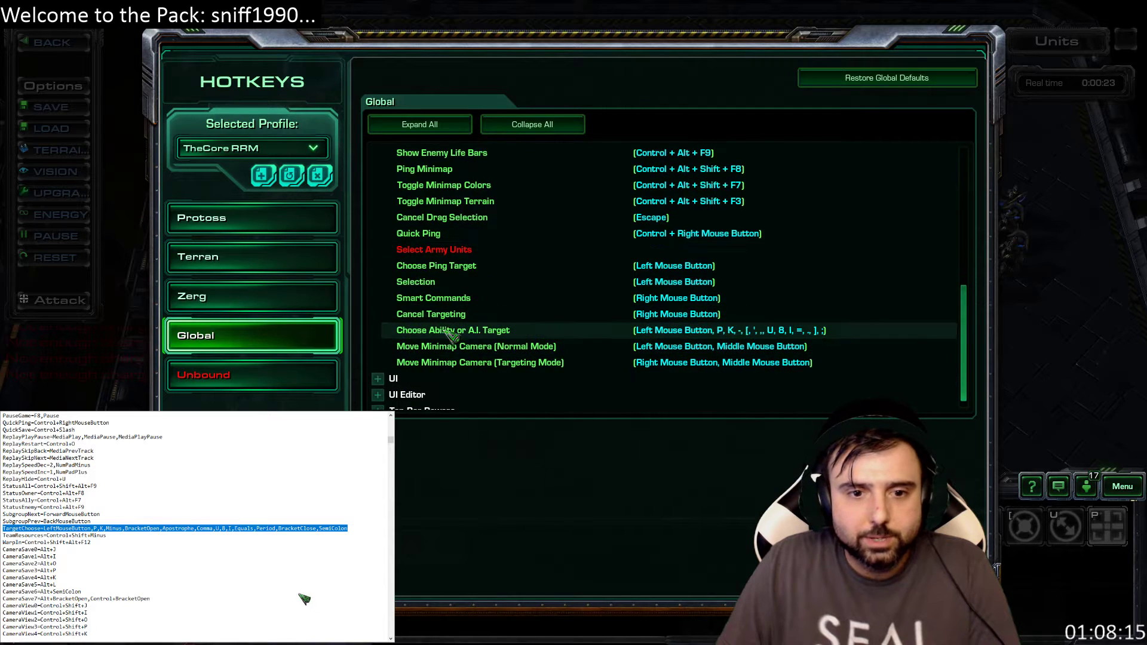
click(447, 332)
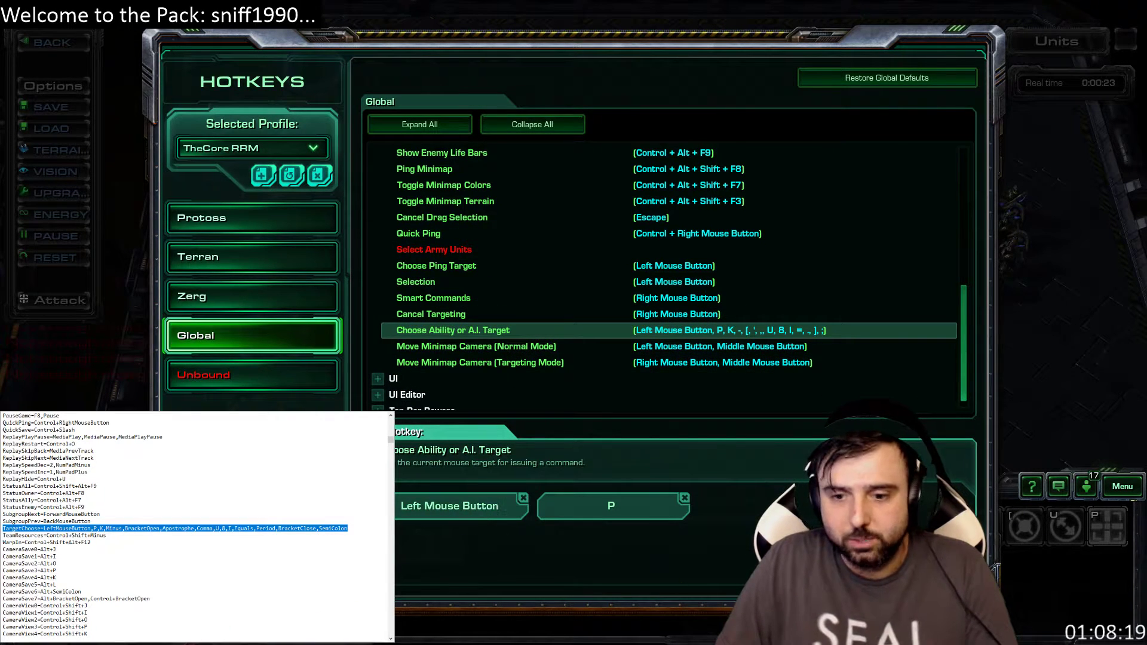
key(Escape)
key(Escape)
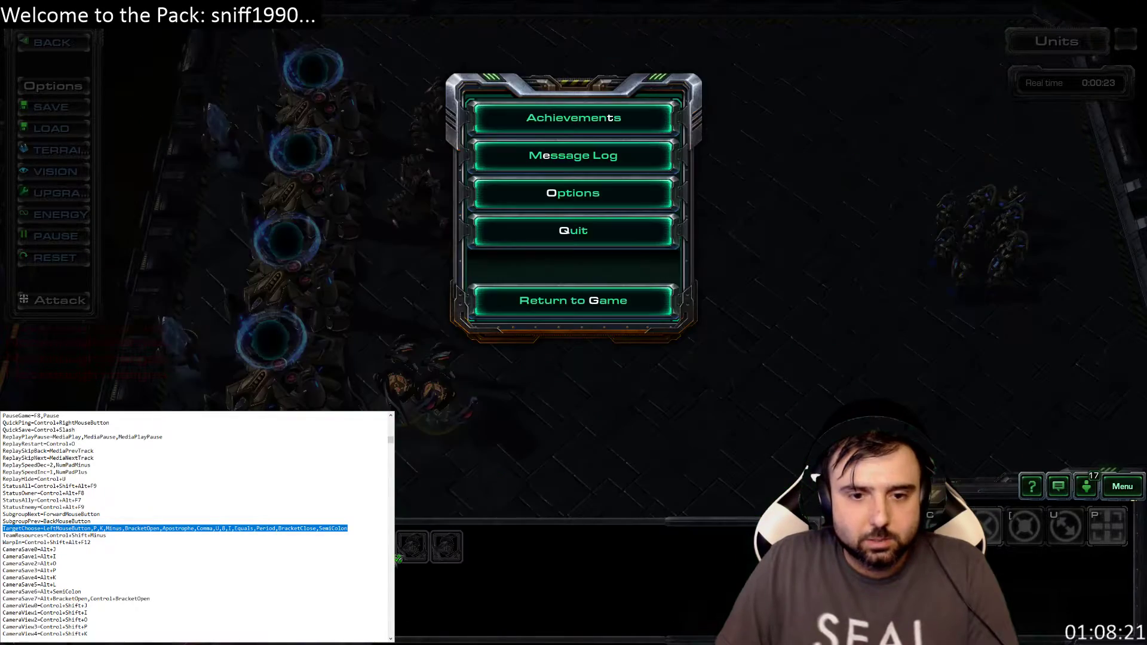
click(573, 300)
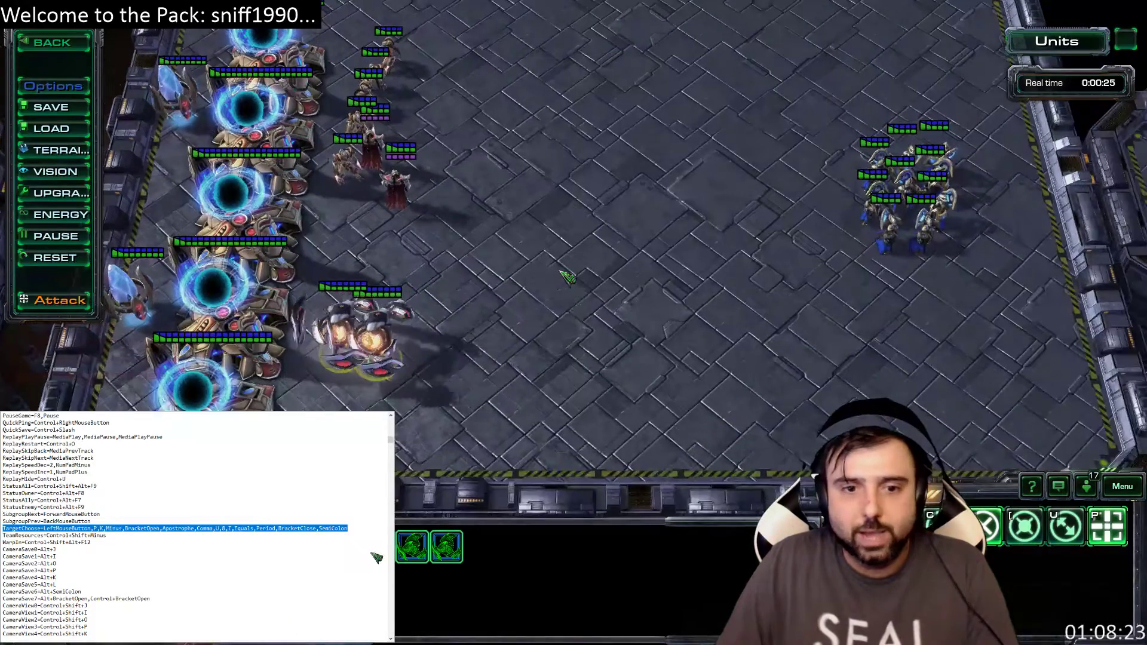
Step: Fire a Purification Nova onto the open floor between the two armies and shift the Disruptors slightly
key(i)
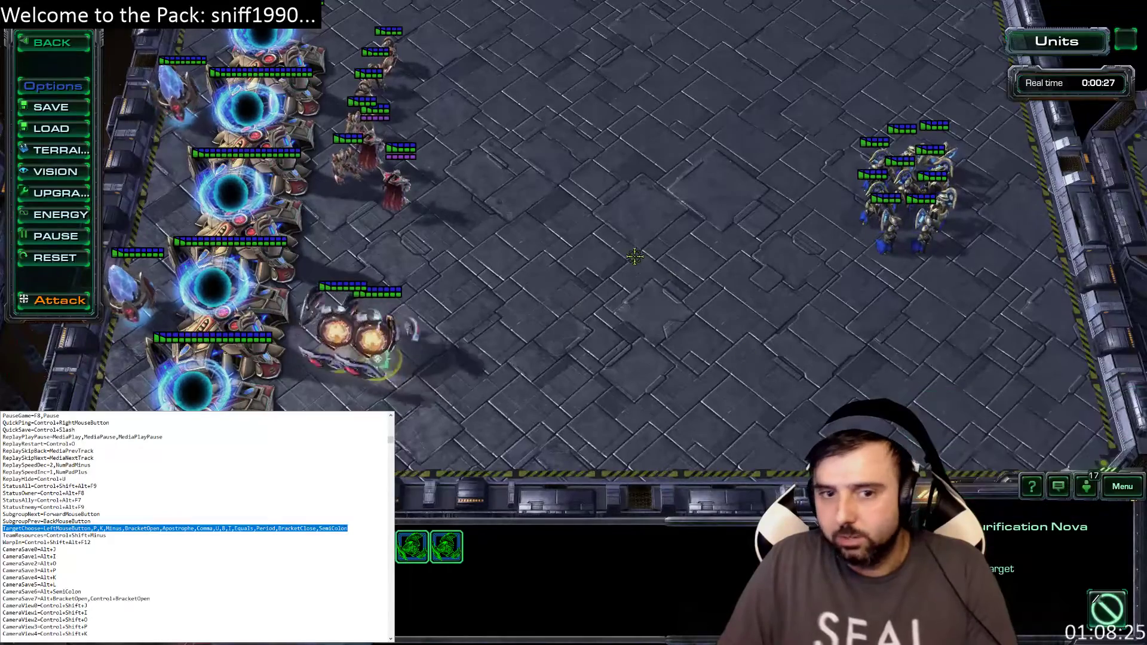
click(629, 231)
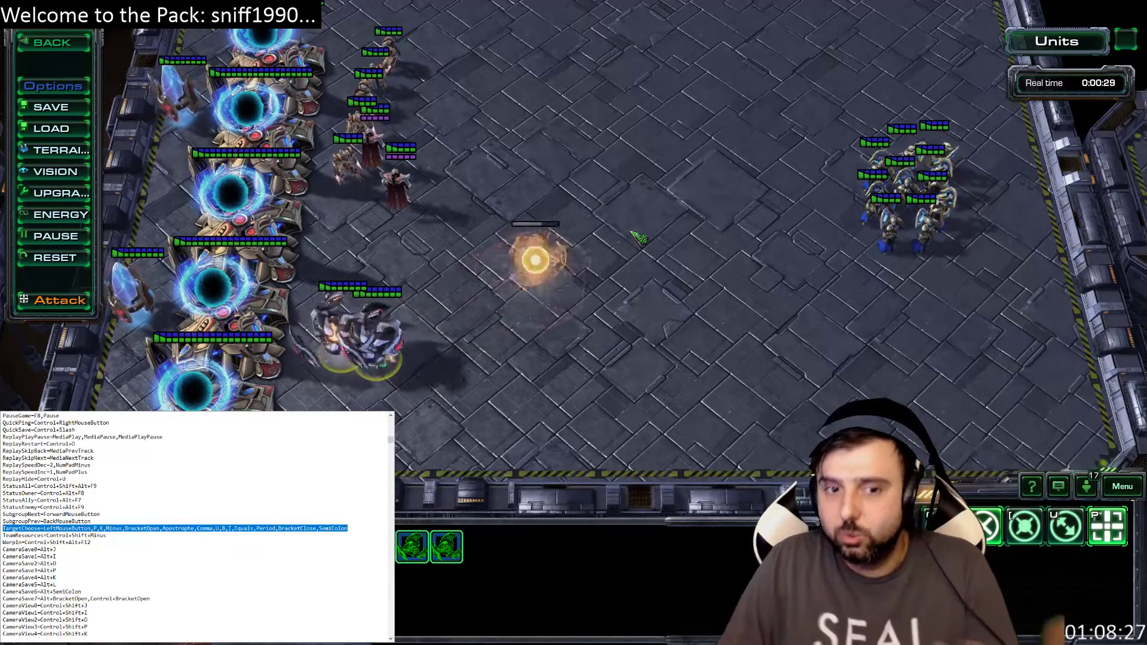
right_click(421, 418)
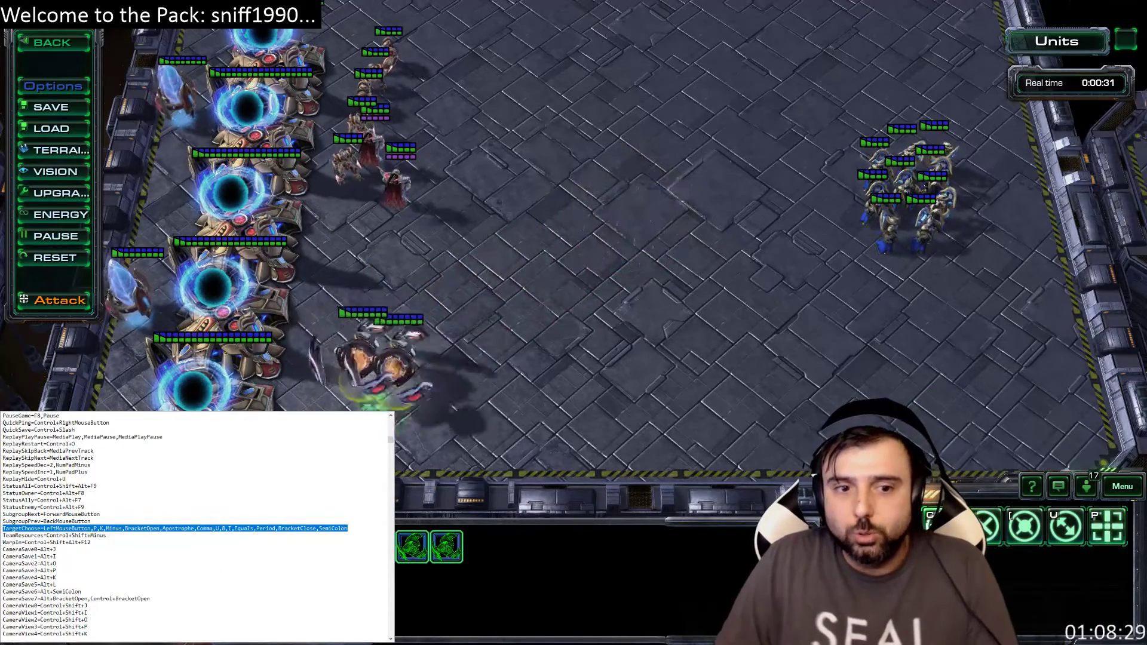
Step: Reposition the Disruptors beside the High Templar and back, and cast Purification Nova on the open floor again
right_click(385, 278)
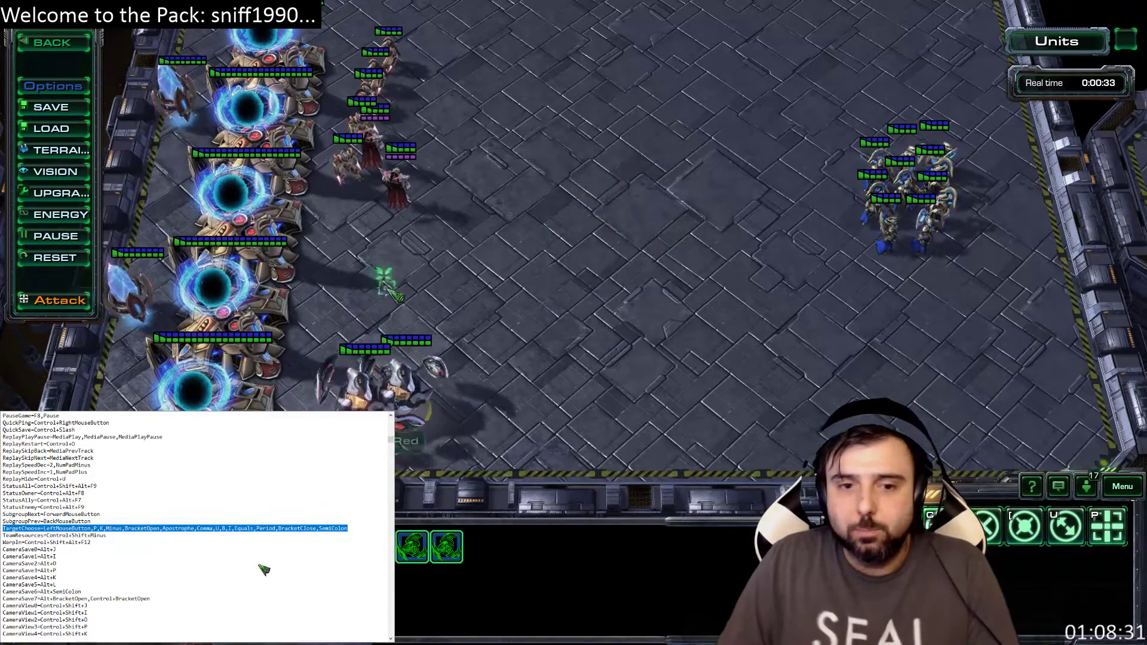
key(Up)
right_click(404, 282)
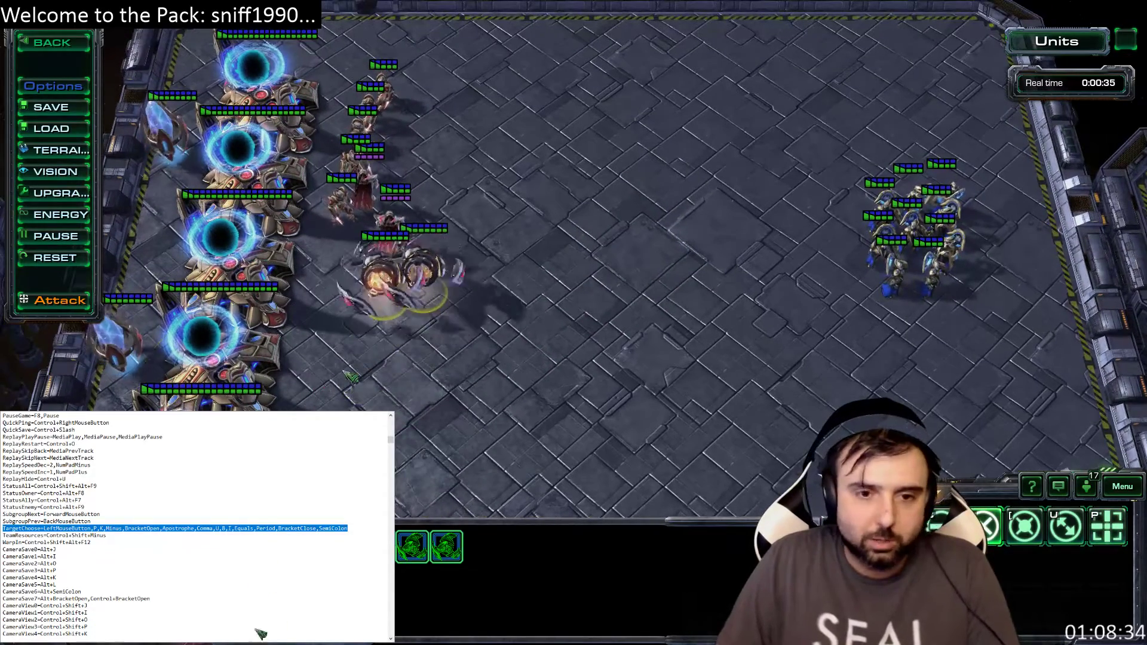
right_click(427, 382)
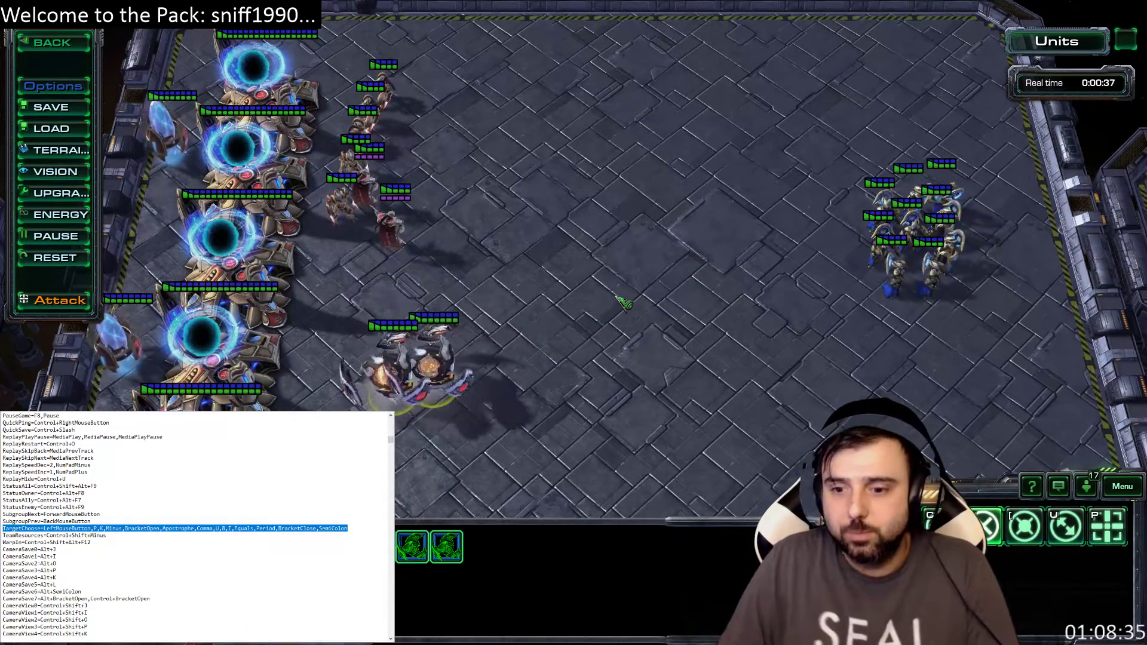
key(k)
click(637, 231)
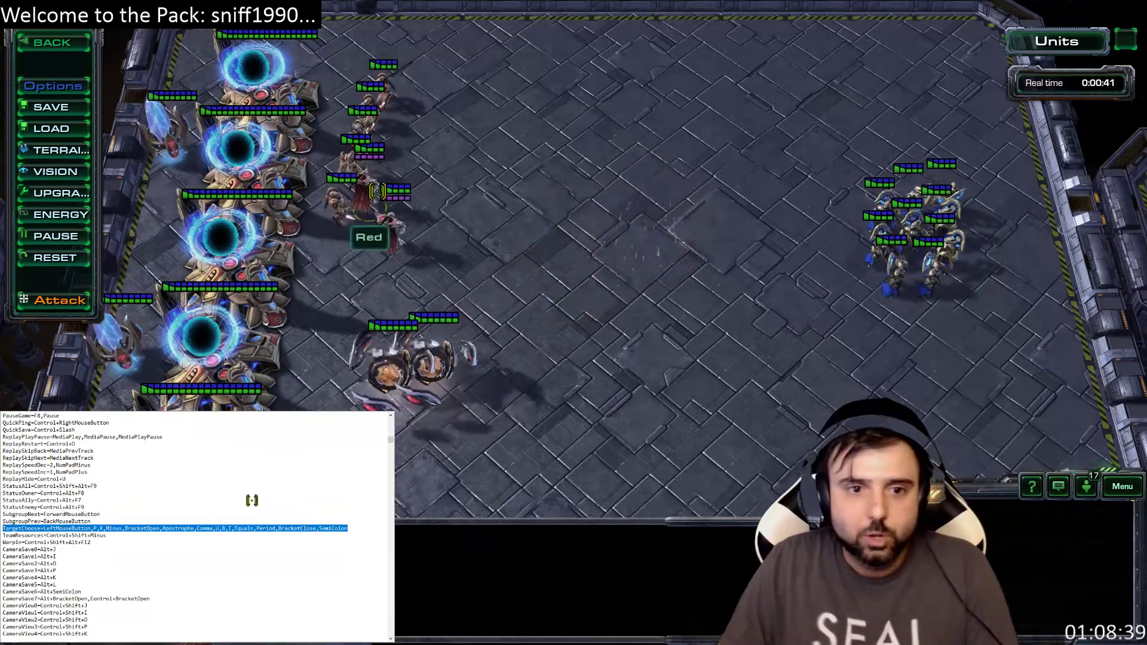
Step: Select both High Templar, cast Psionic Storm on the blue enemy group, and pull the casters back toward the gates
double_click(370, 187)
right_click(429, 232)
right_click(404, 276)
key(k)
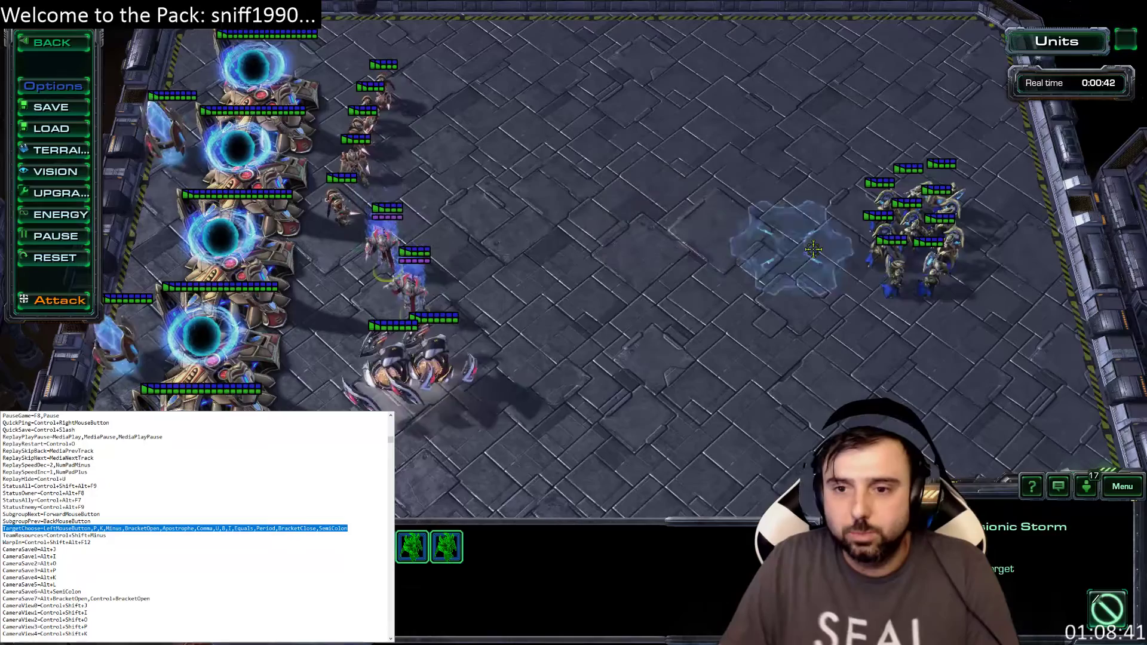
click(890, 242)
key(minus)
click(896, 232)
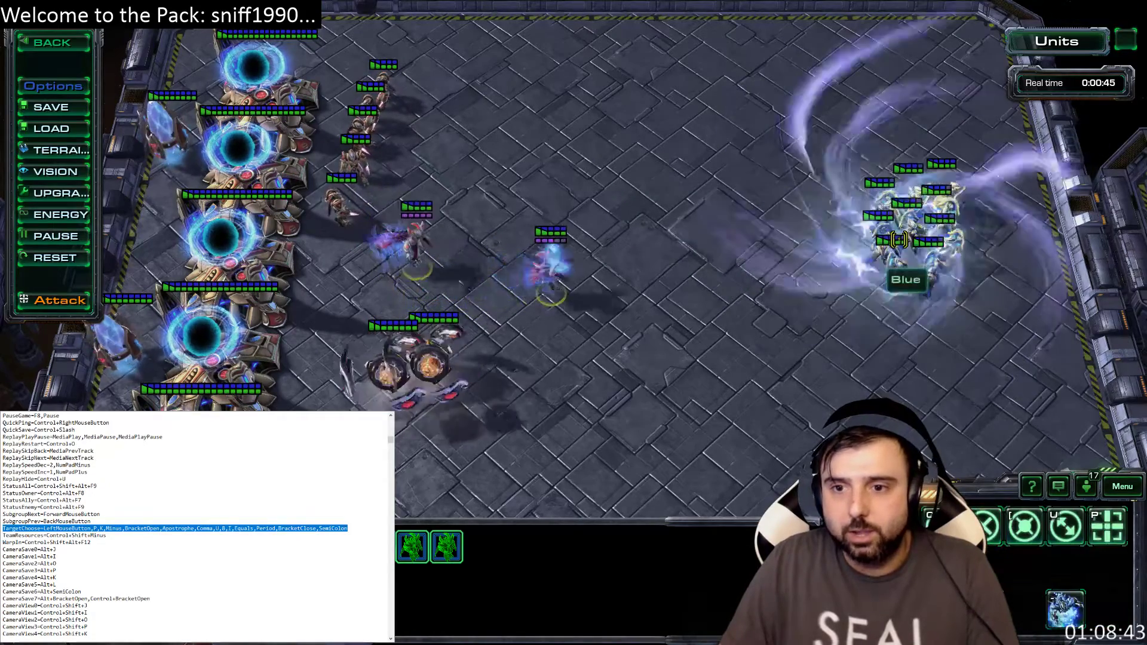
key(minus)
click(905, 256)
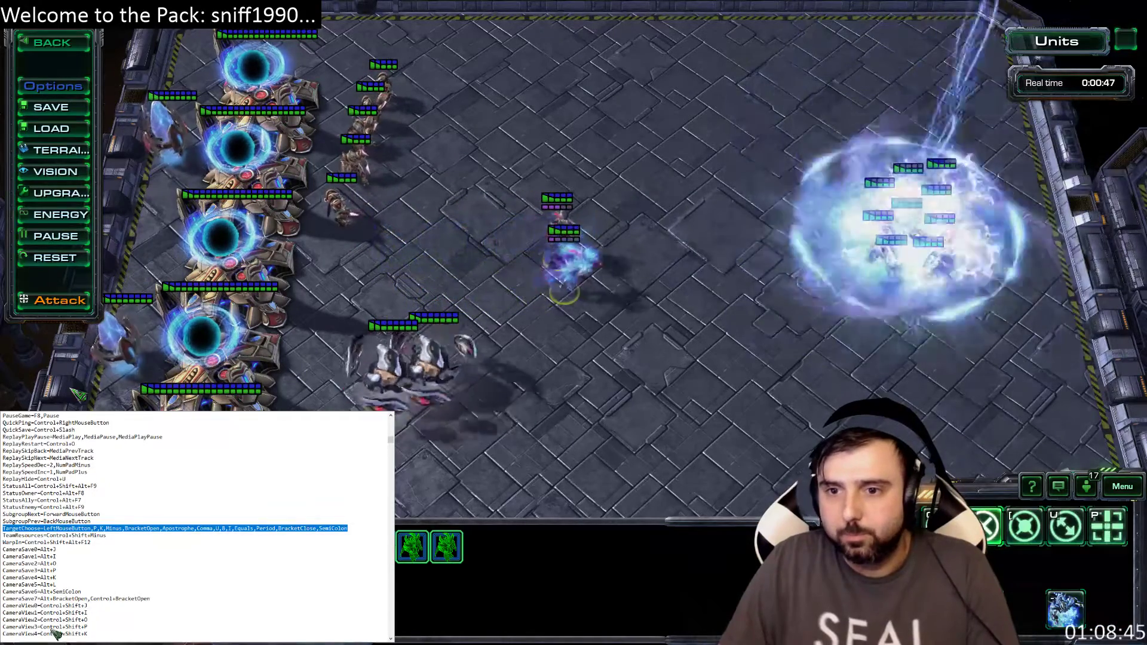
right_click(505, 269)
right_click(437, 256)
Step: Select all the Warp Gates again and warp in five more Zealots in front of them using rapid-fire placement
ctrl+click(245, 258)
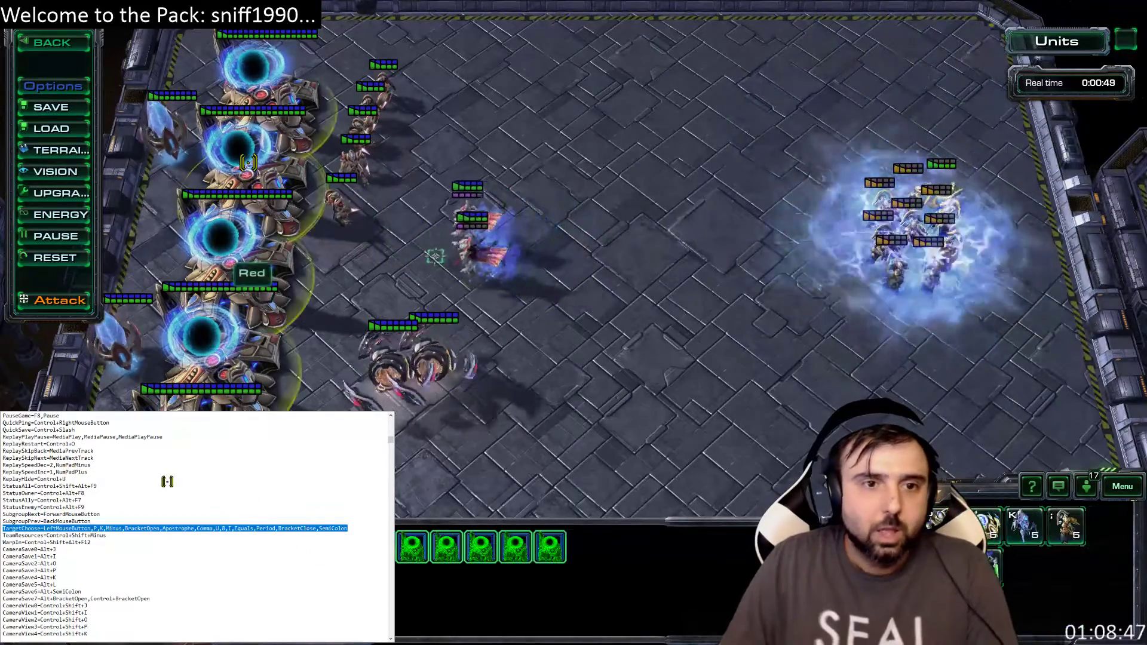
key(ctrl+shift+j)
key(0)
ctrl+click(392, 171)
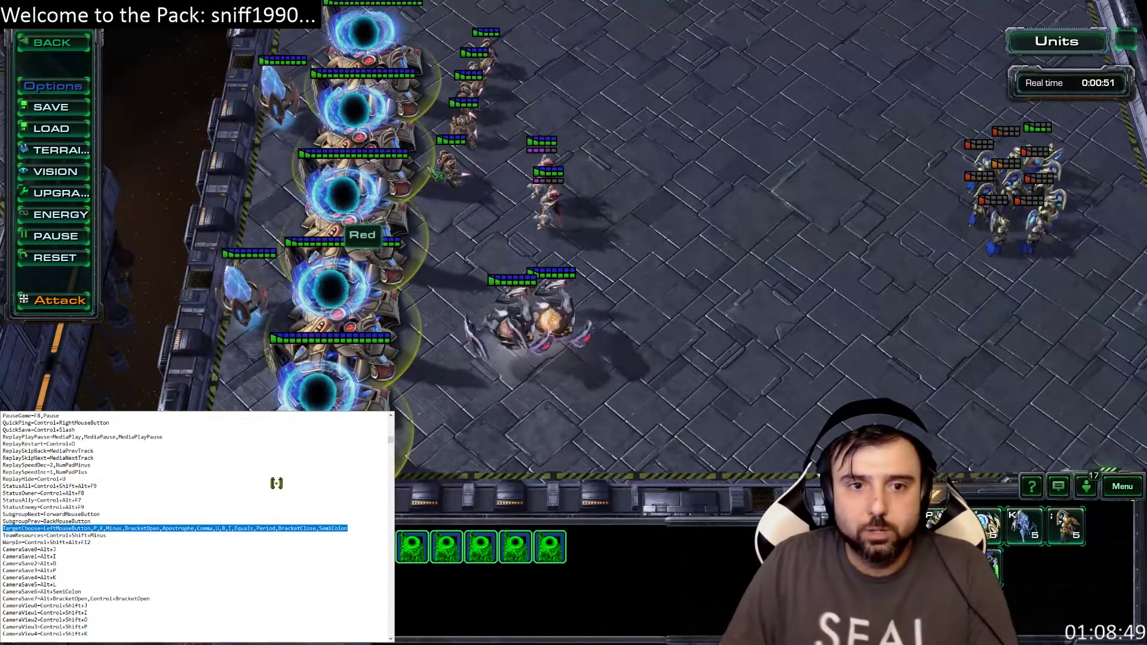
key(p)
key(p)
key(p)
key(p)
key(p)
key(p)
key(p)
key(p)
key(p)
key(p)
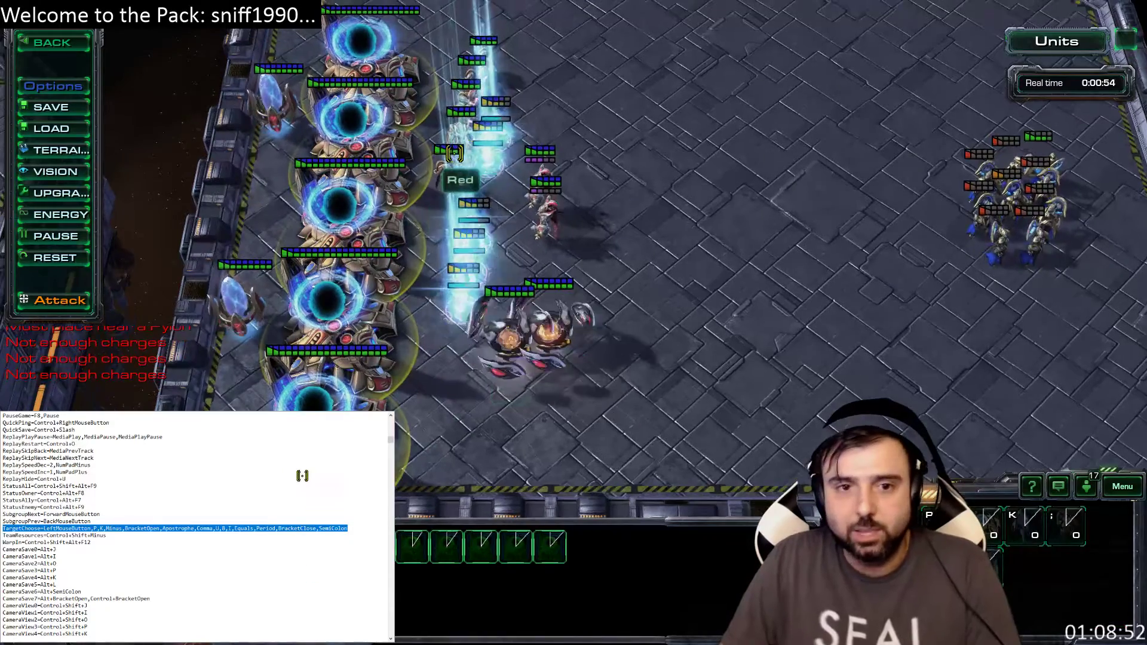
Step: Select all ten Zealots and gather them between the High Templar and the Disruptors
ctrl+click(453, 154)
right_click(625, 137)
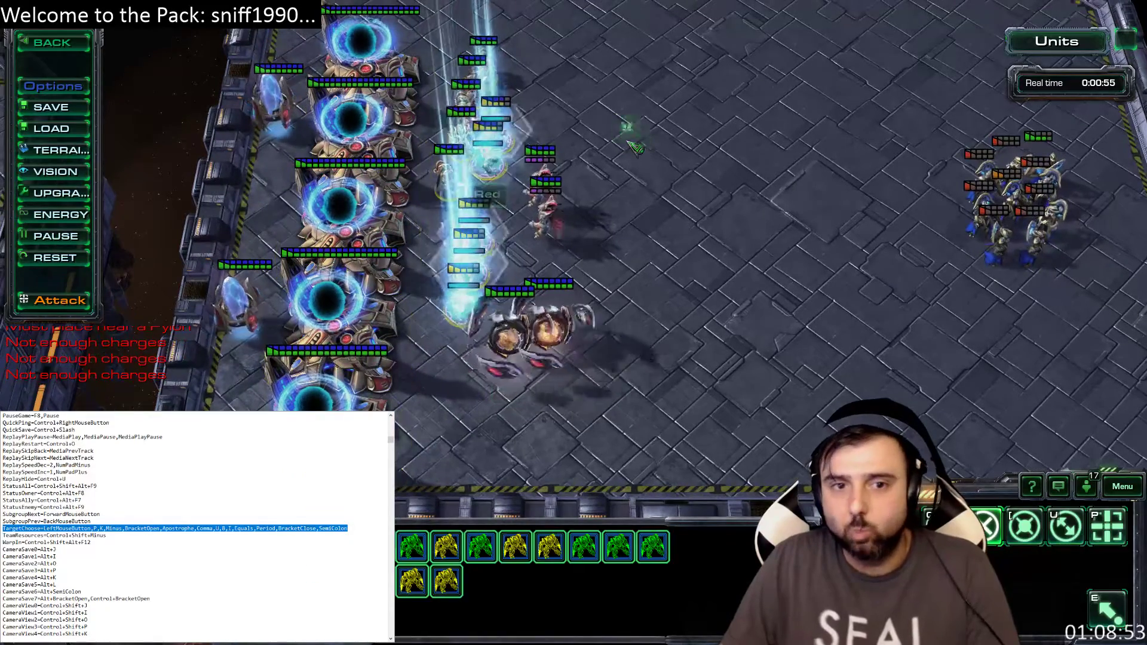
right_click(526, 260)
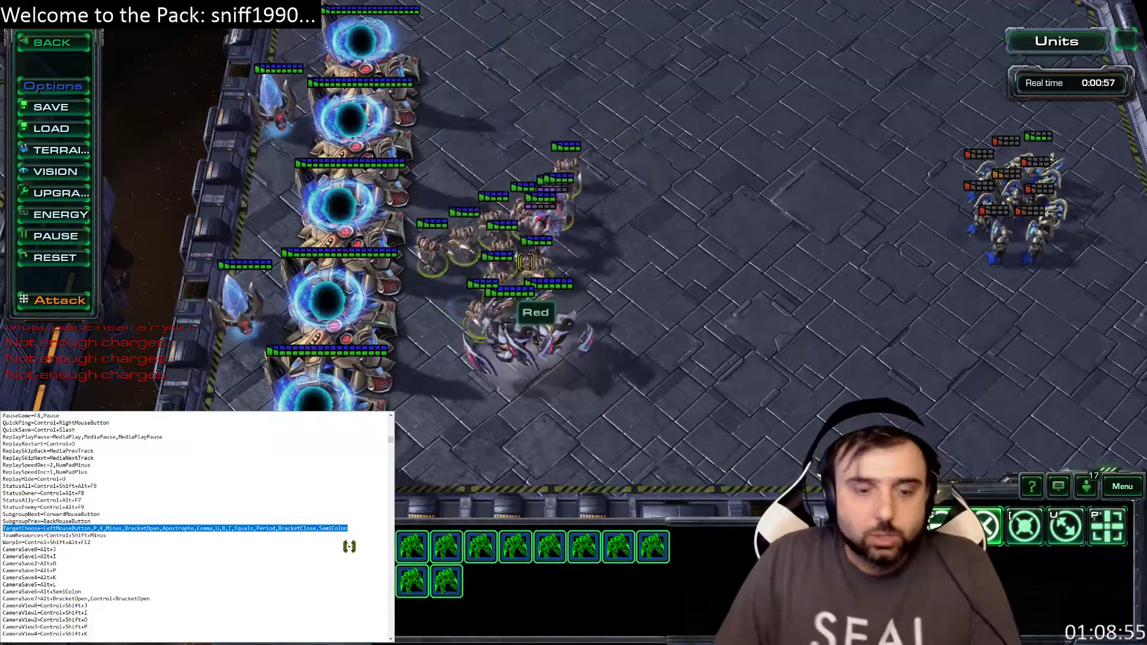
Step: Reopen the global Unit Management hotkeys to inspect the Choose Ability or A.I. Target bindings, and resume the game
key(F10)
click(572, 193)
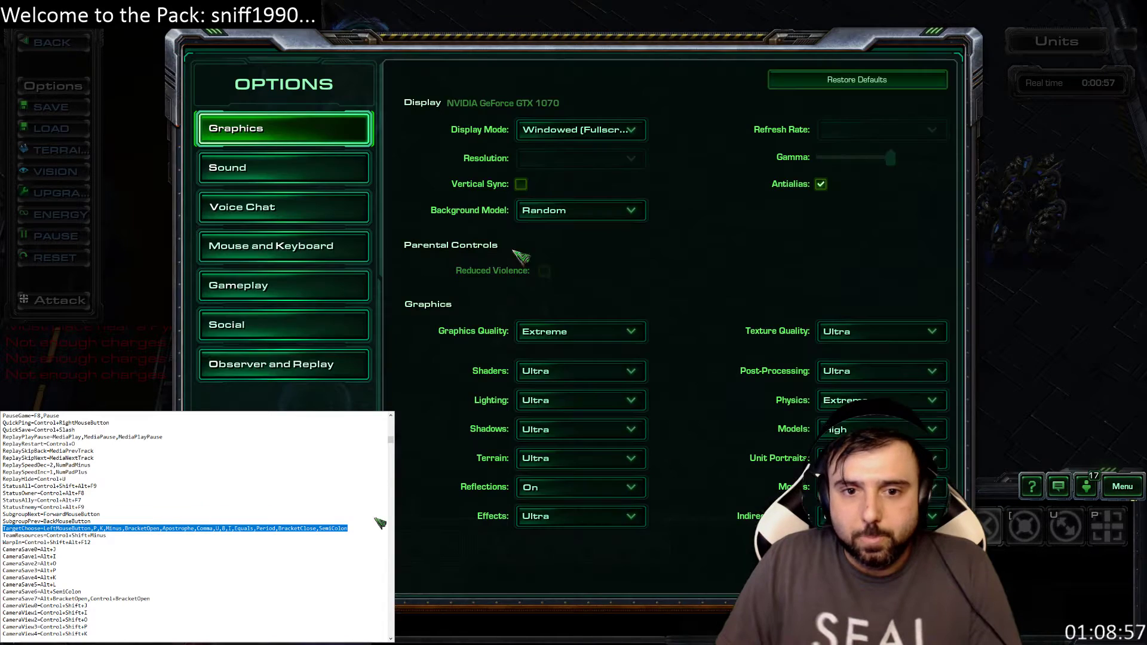
click(284, 532)
click(272, 339)
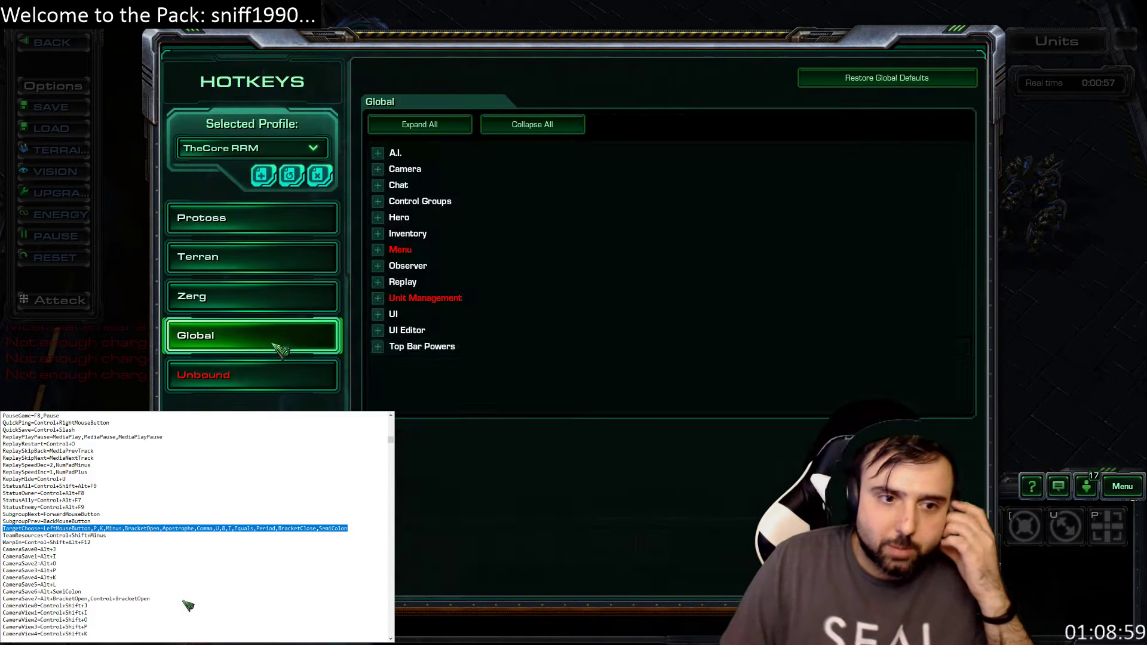
click(378, 298)
scroll(476, 325, down, 5)
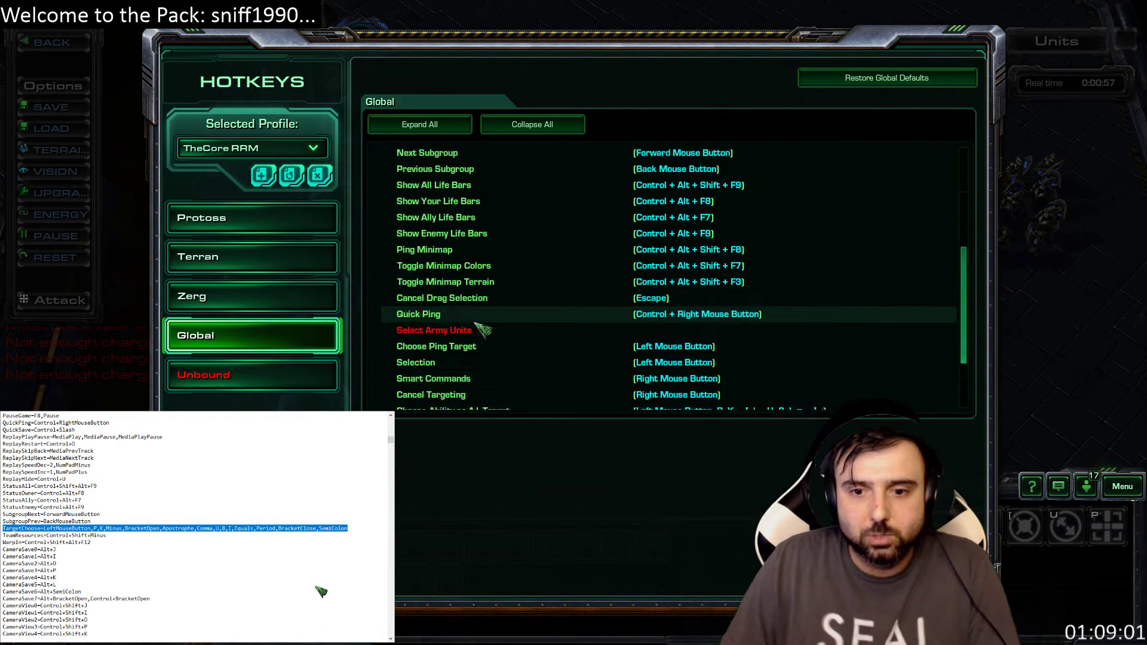
click(609, 347)
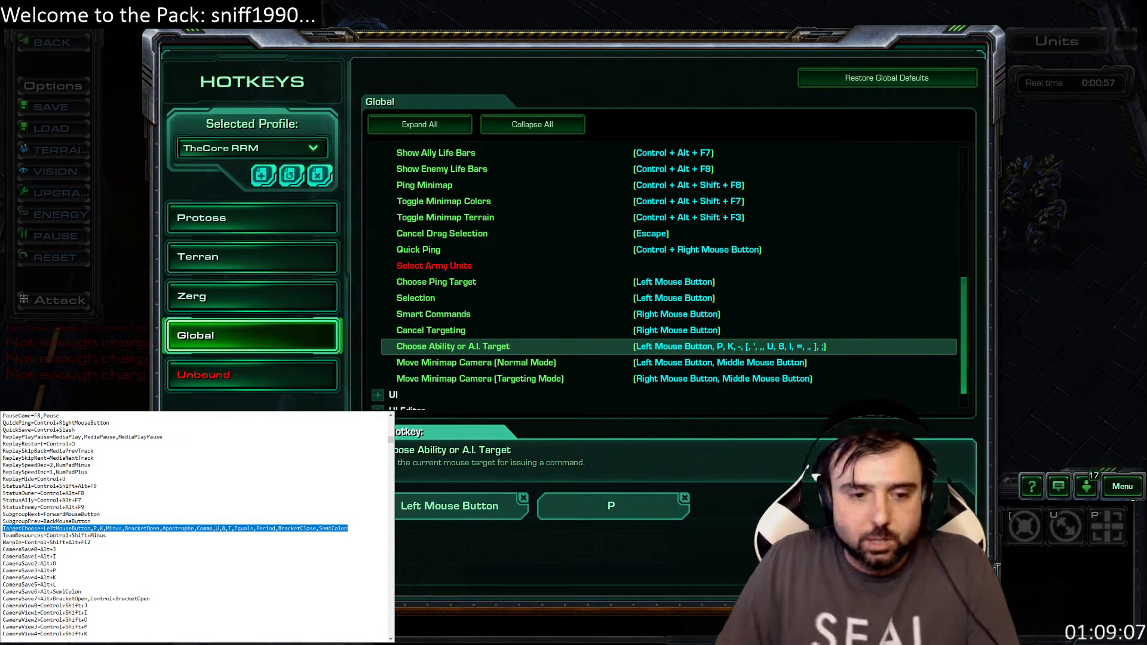
key(Escape)
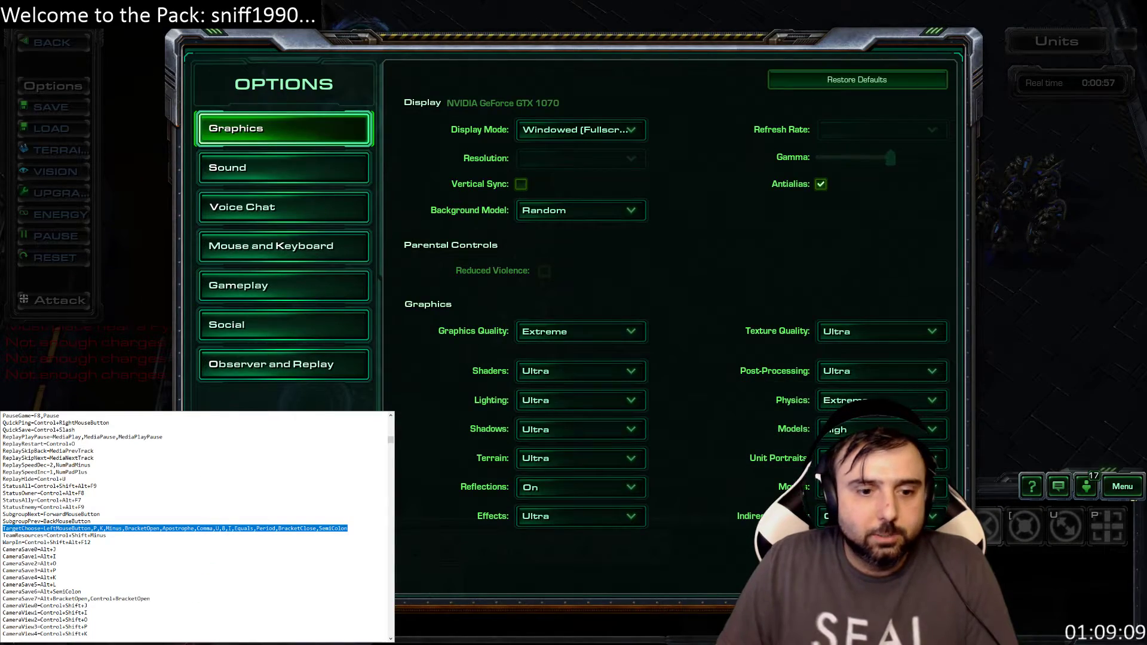
key(Escape)
key(Escape)
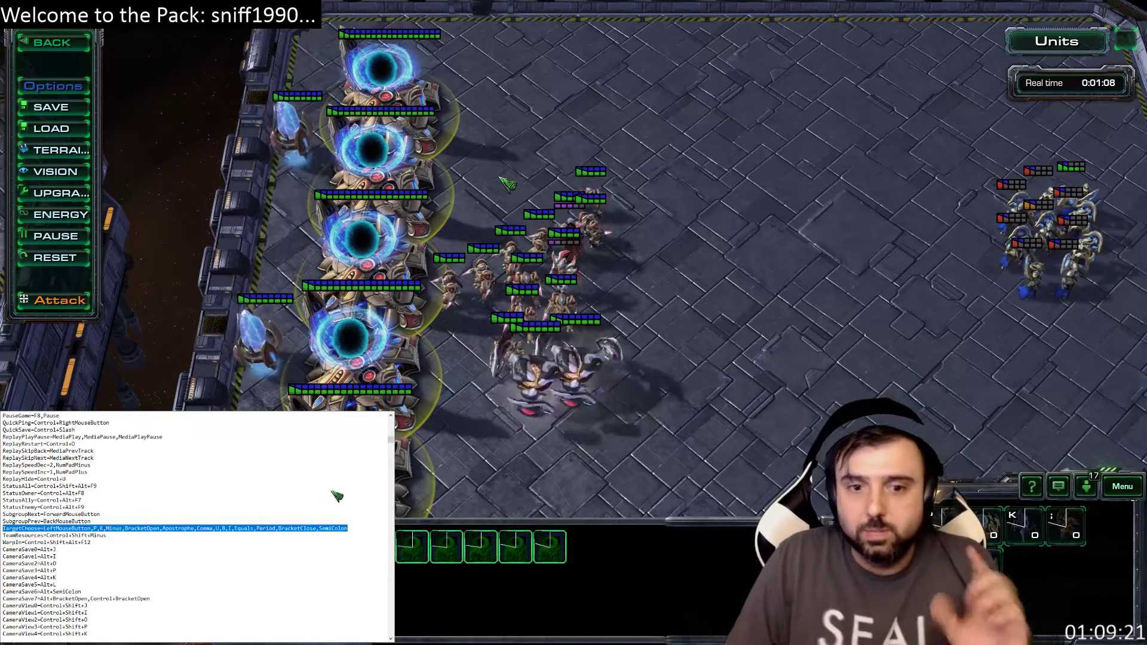
Step: Open the global Unit Management hotkeys and display the key assignments of Choose Ability or A.I. Target
key(F10)
key(o)
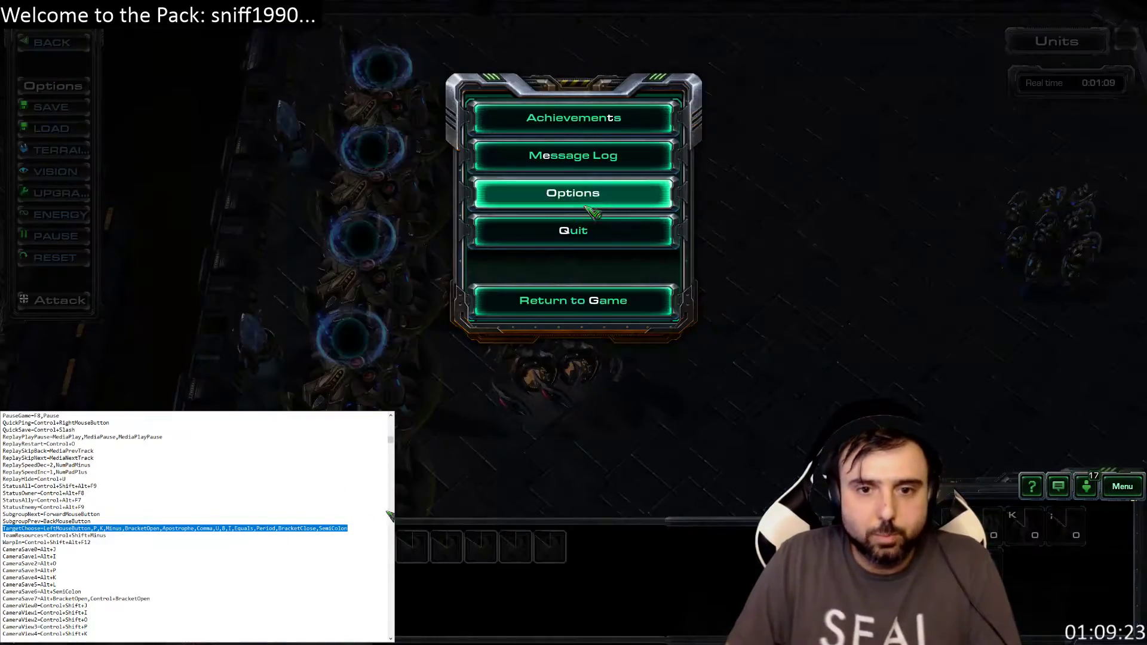
click(284, 532)
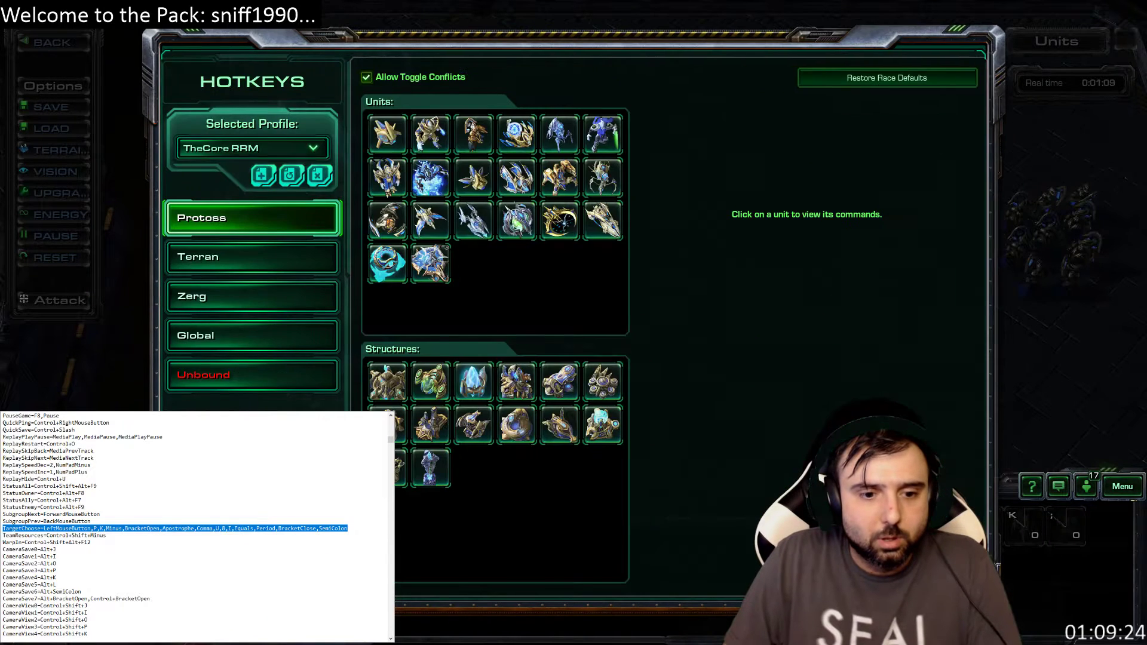
click(251, 330)
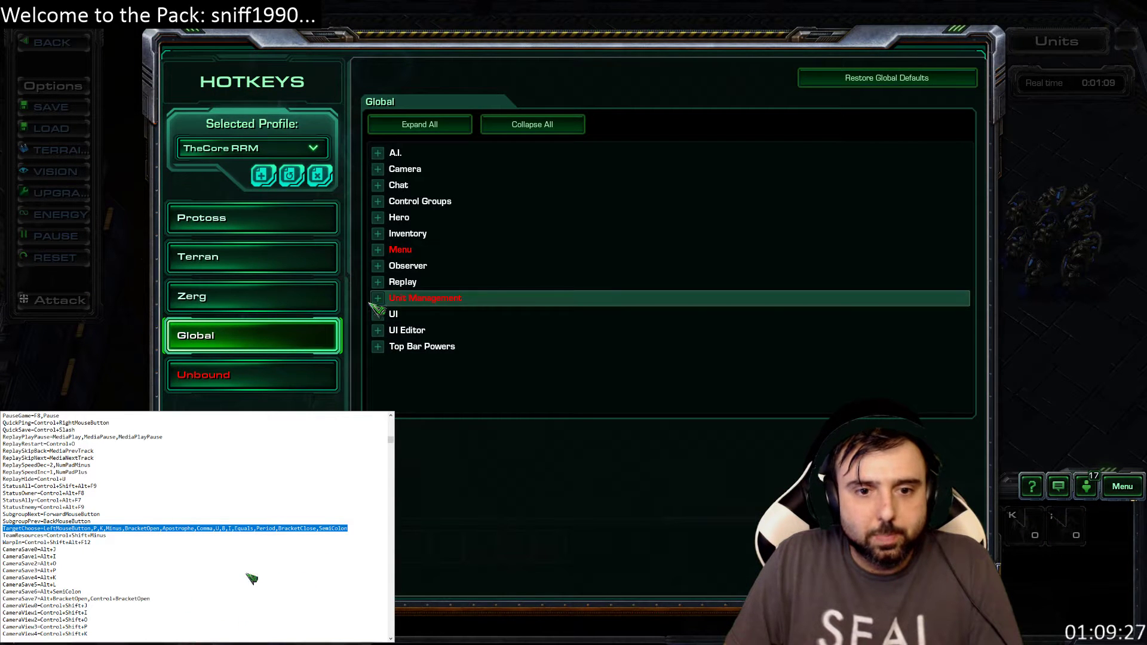
click(421, 298)
scroll(439, 326, down, 6)
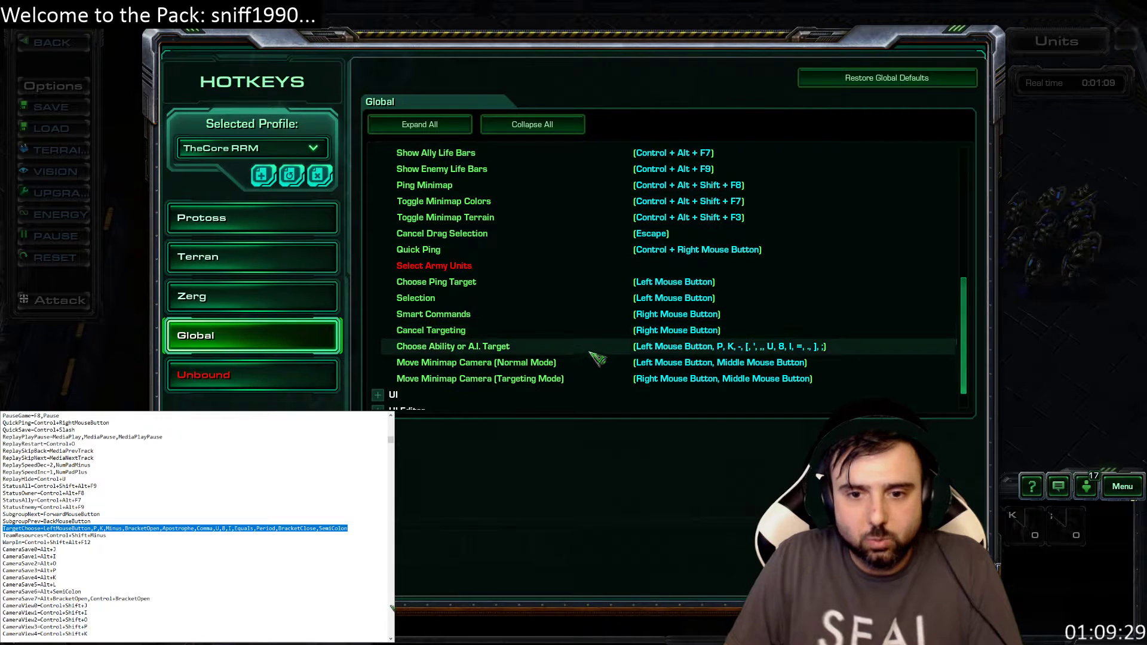
click(588, 348)
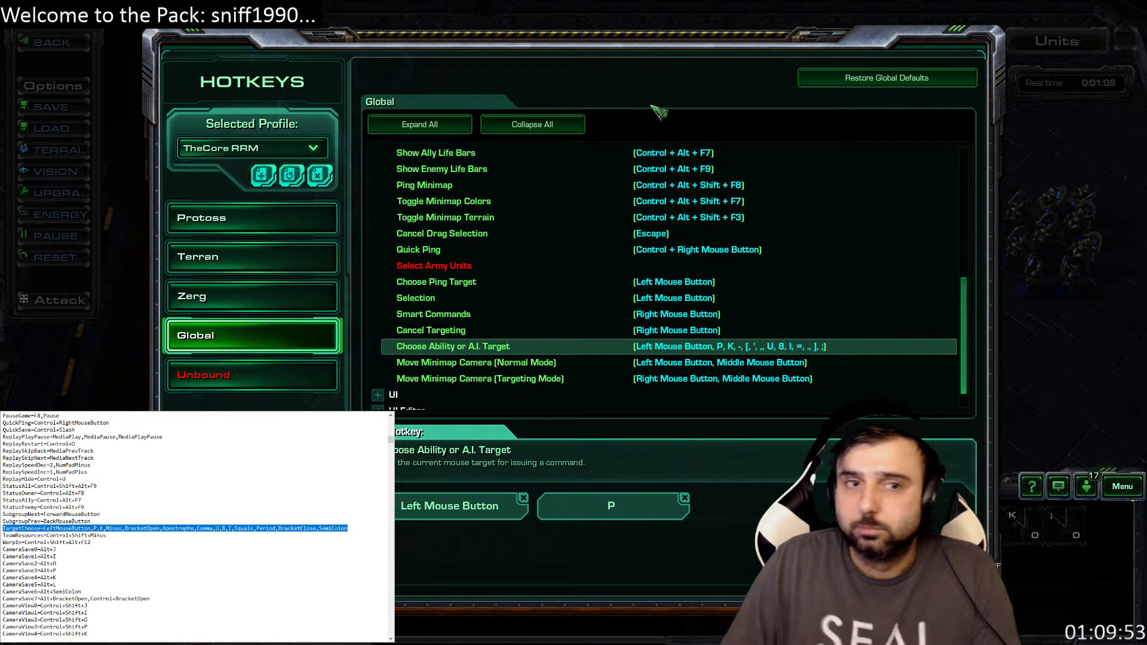
Step: Highlight the whole TargetChoose line in the hotkey text file
click(340, 535)
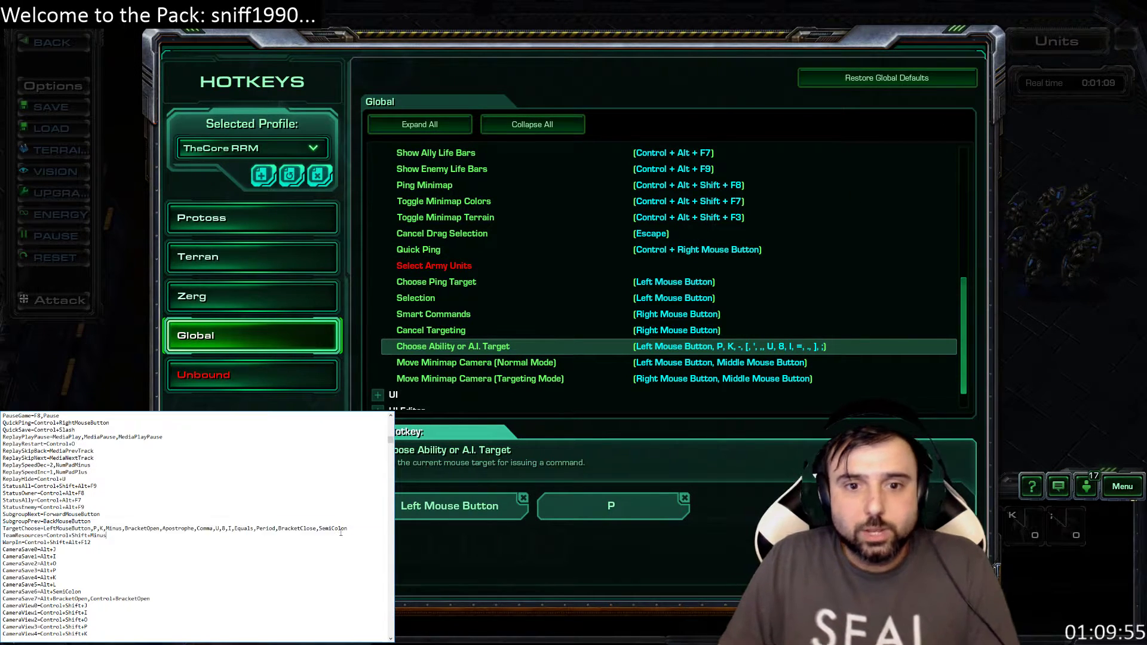
drag(354, 526, 5, 521)
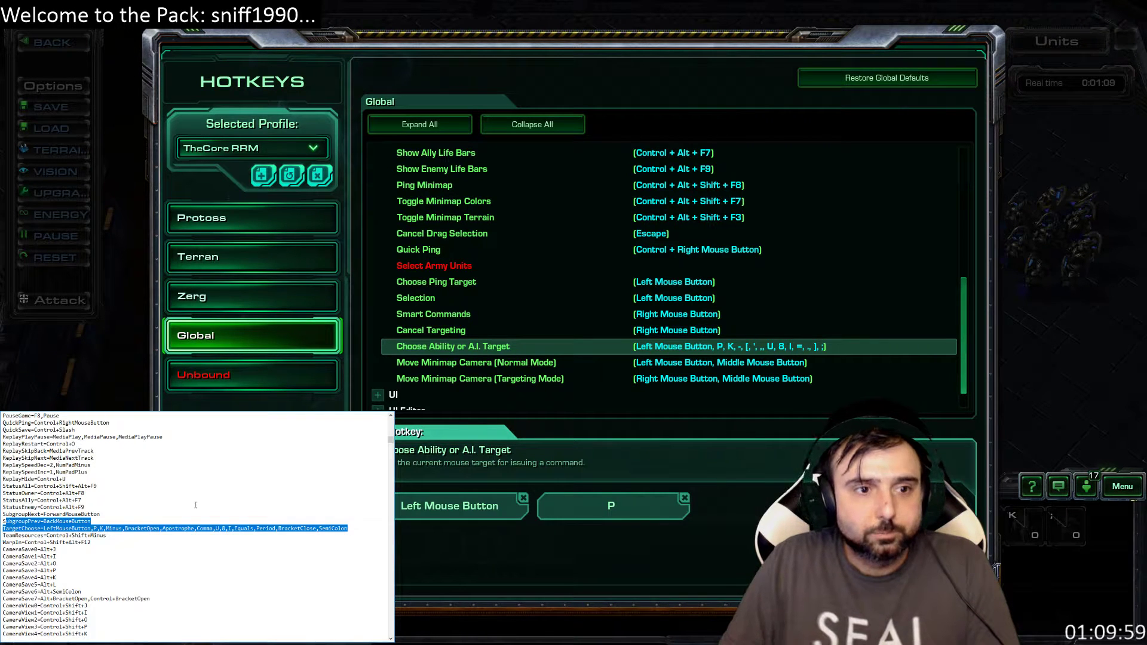
drag(350, 529, 12, 530)
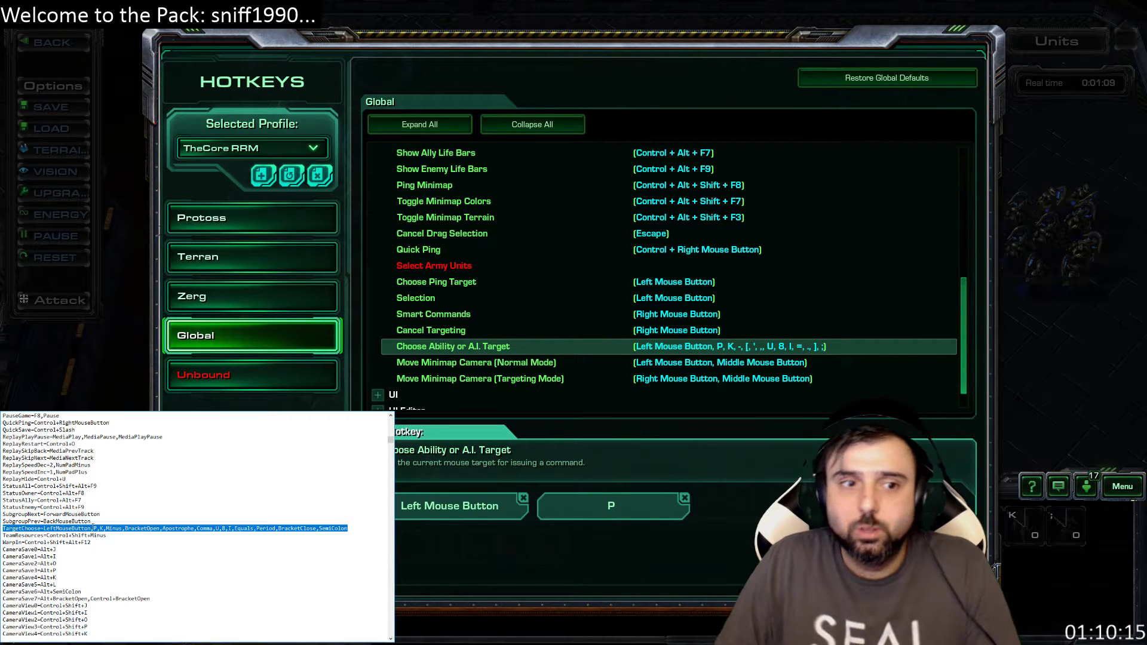
click(75, 528)
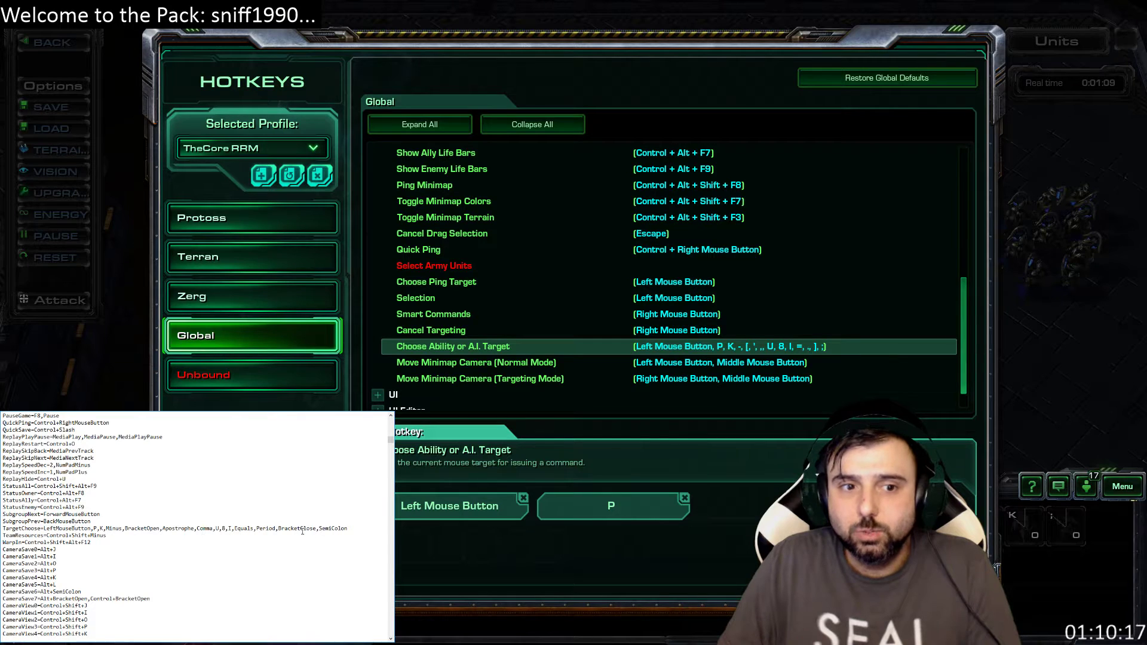
drag(353, 527, 21, 529)
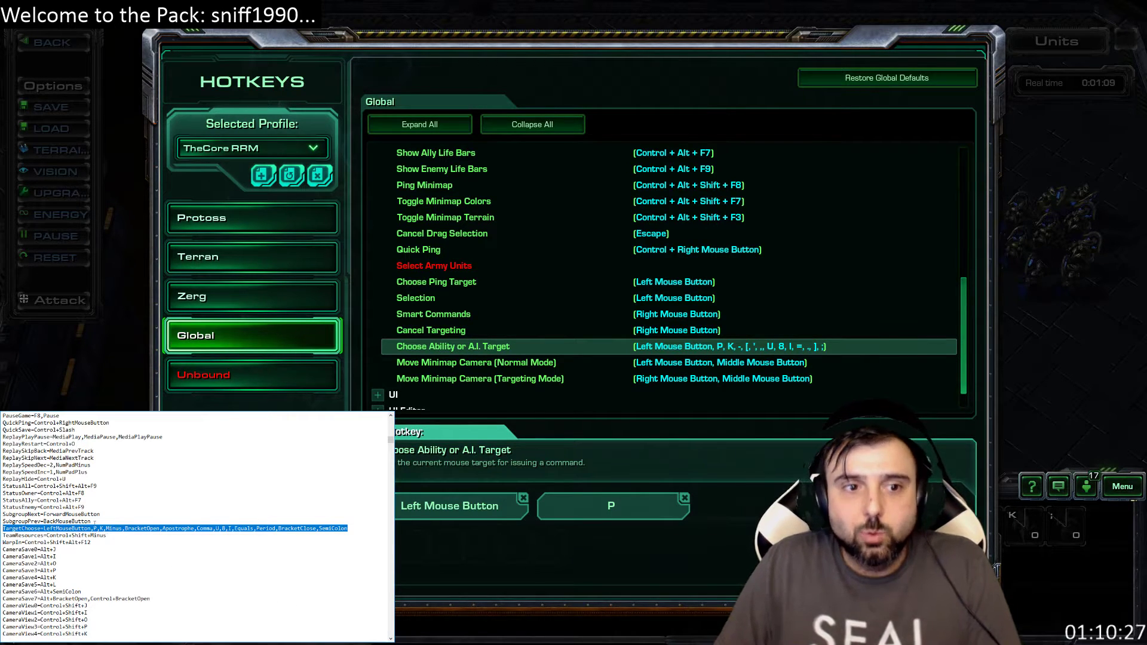
Step: Highlight individual key names such as BracketOpen on the TargetChoose line, and reselect the full line
click(94, 528)
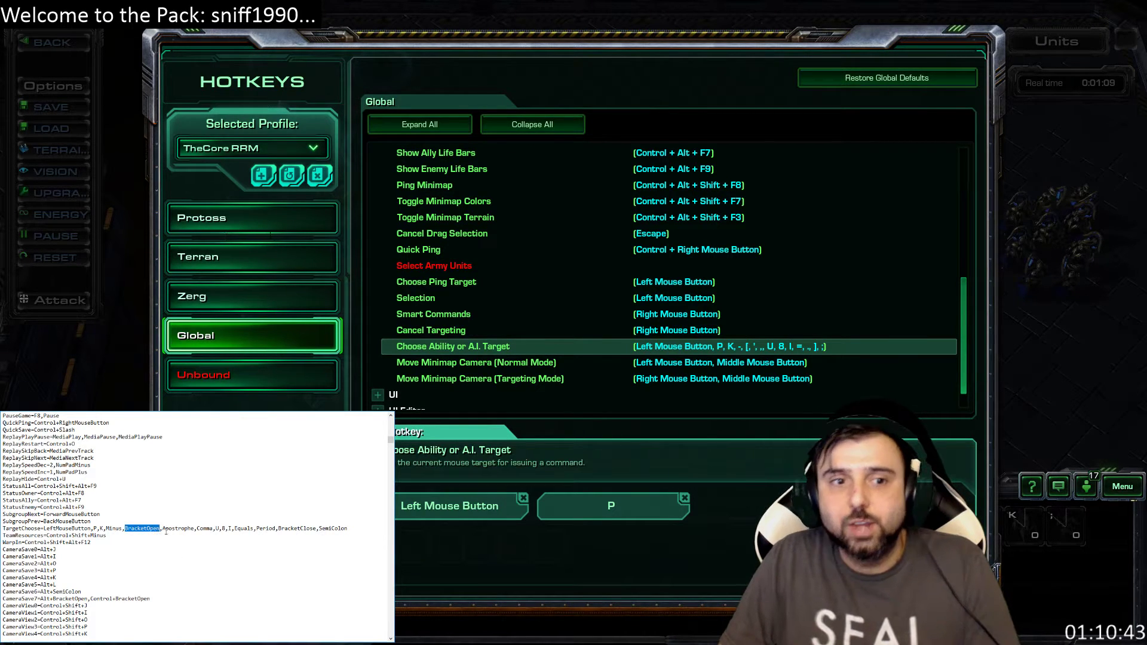
drag(163, 530, 197, 532)
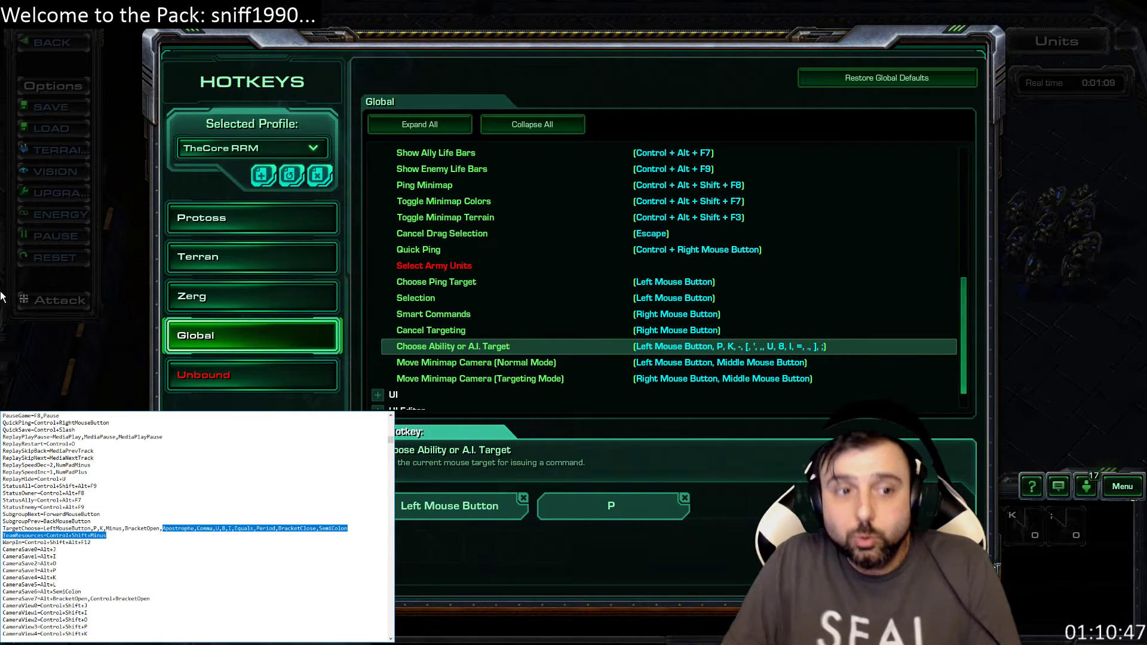
click(160, 528)
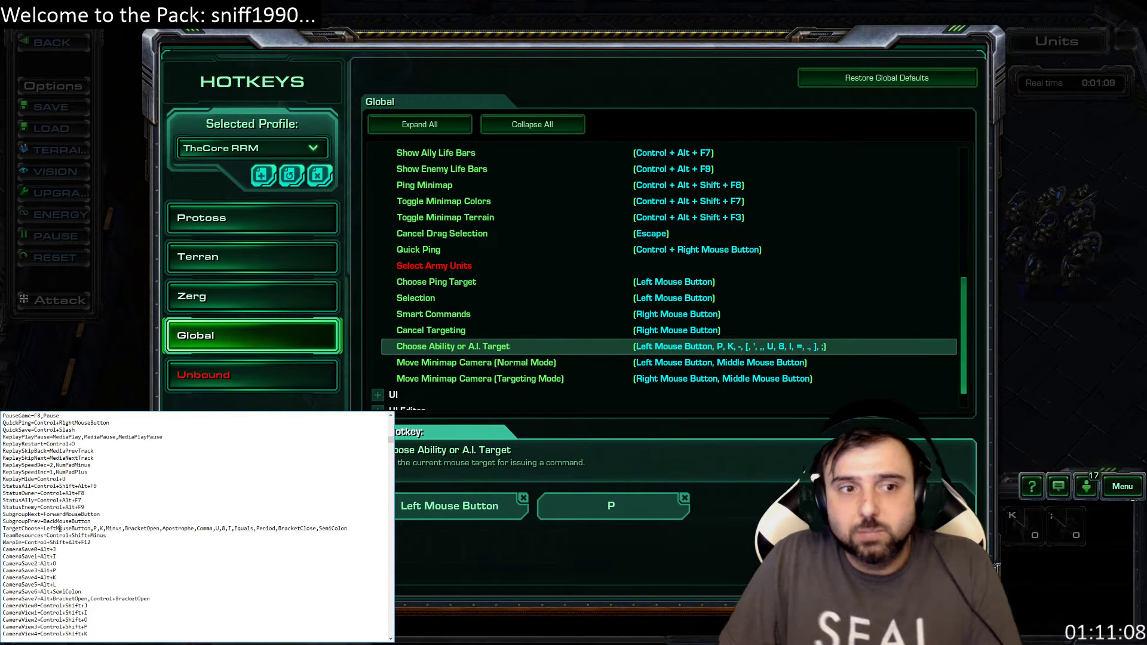
drag(58, 528, 336, 529)
click(353, 528)
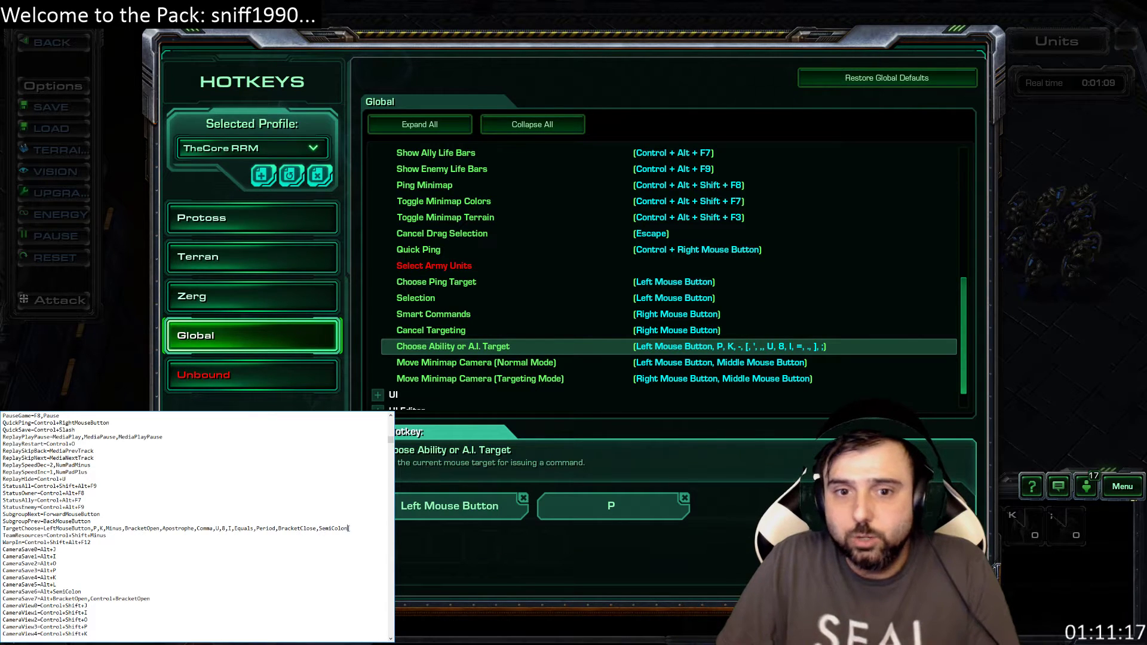
key(shift+Home)
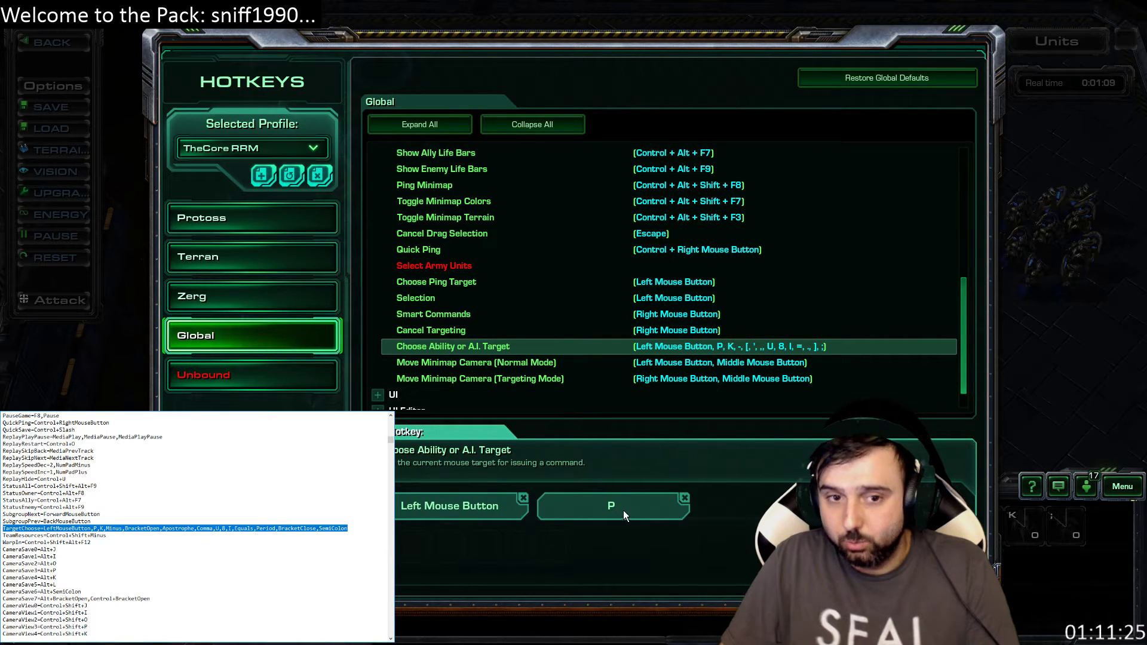
Step: Close the hotkey settings and return to the game
click(832, 314)
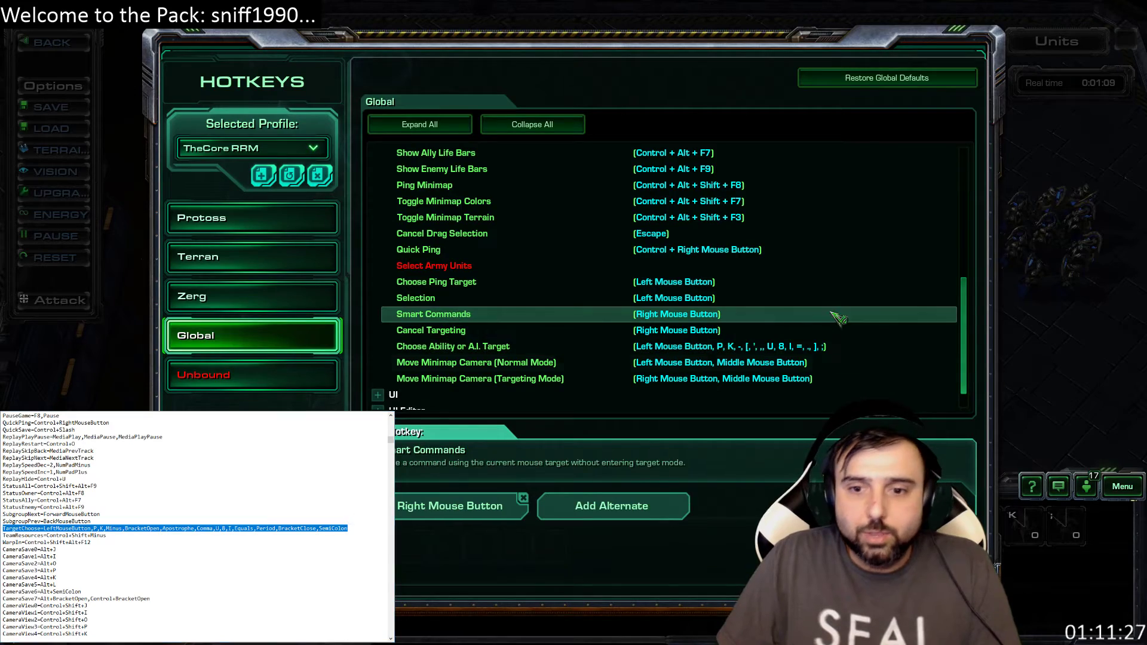
key(Escape)
key(Escape)
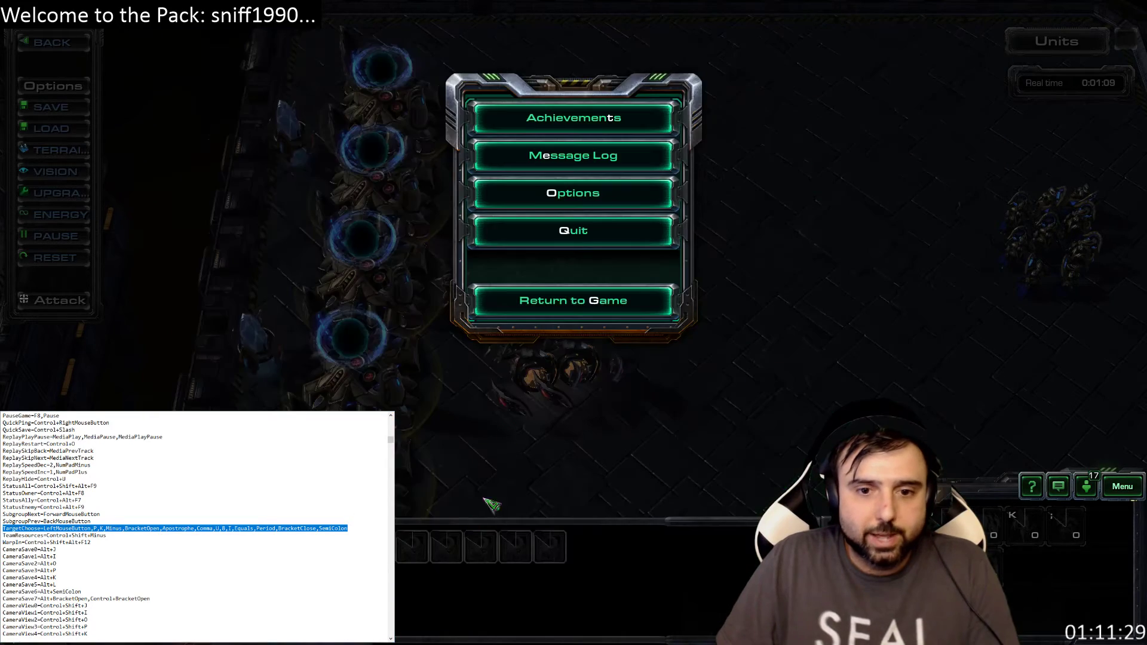
click(588, 300)
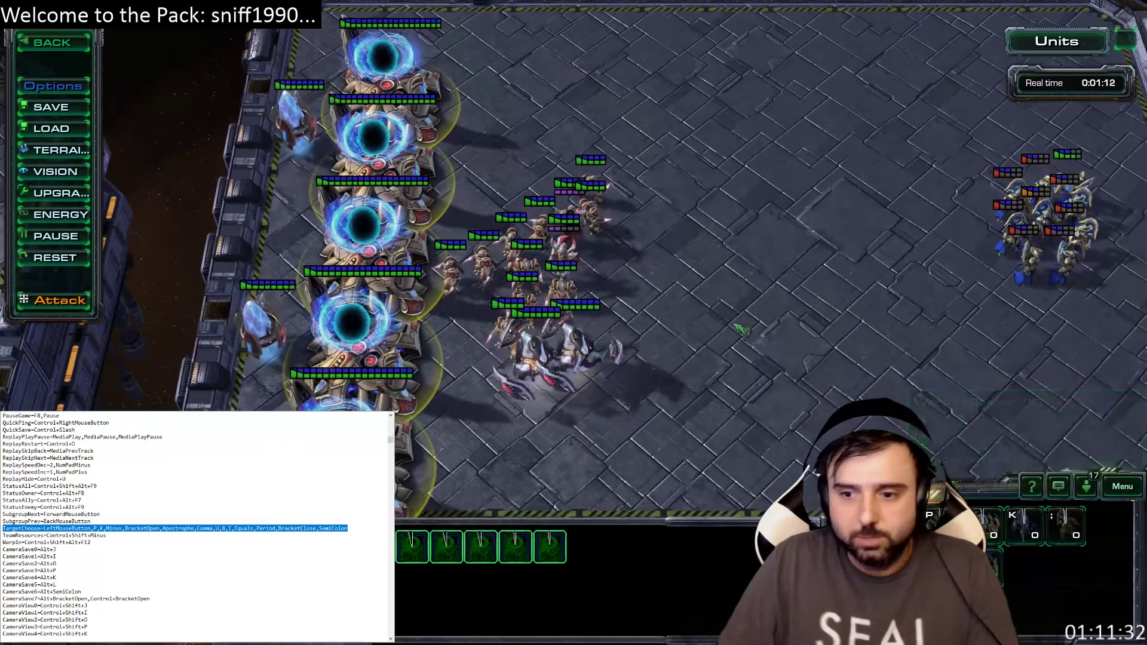
Step: Select all the Warp Gates and warp in five Stalkers in front of the upper gates using rapid-fire placement
key(1)
double_click(362, 236)
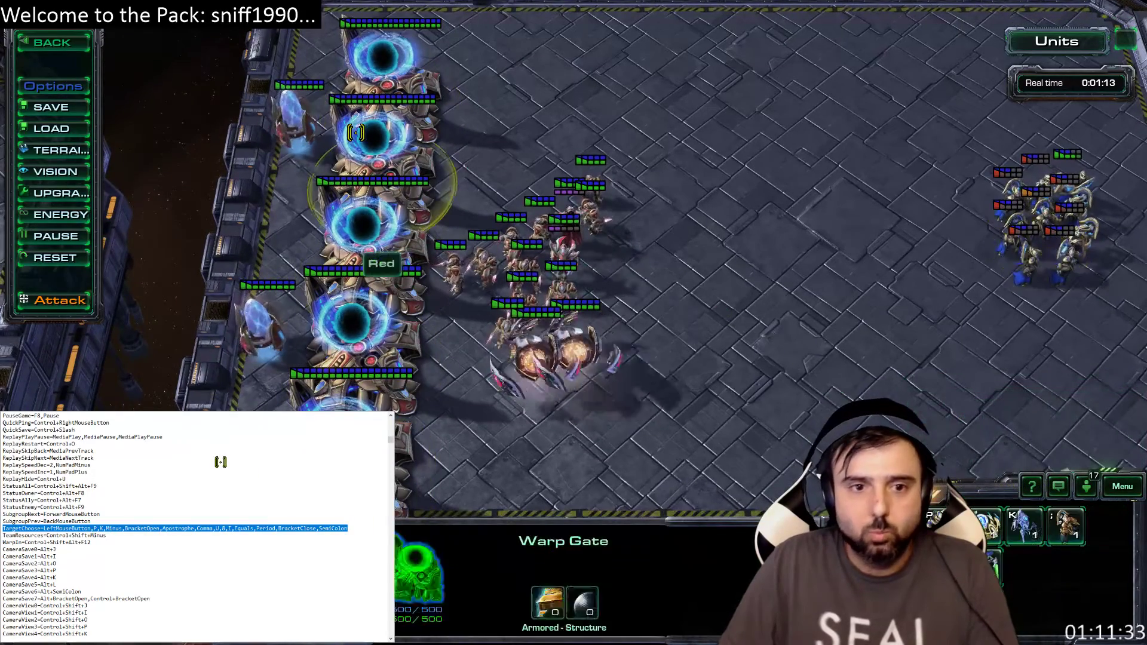
key(k)
key(k)
key(k)
key(k)
key(k)
key(k)
key(k)
key(k)
key(k)
key(k)
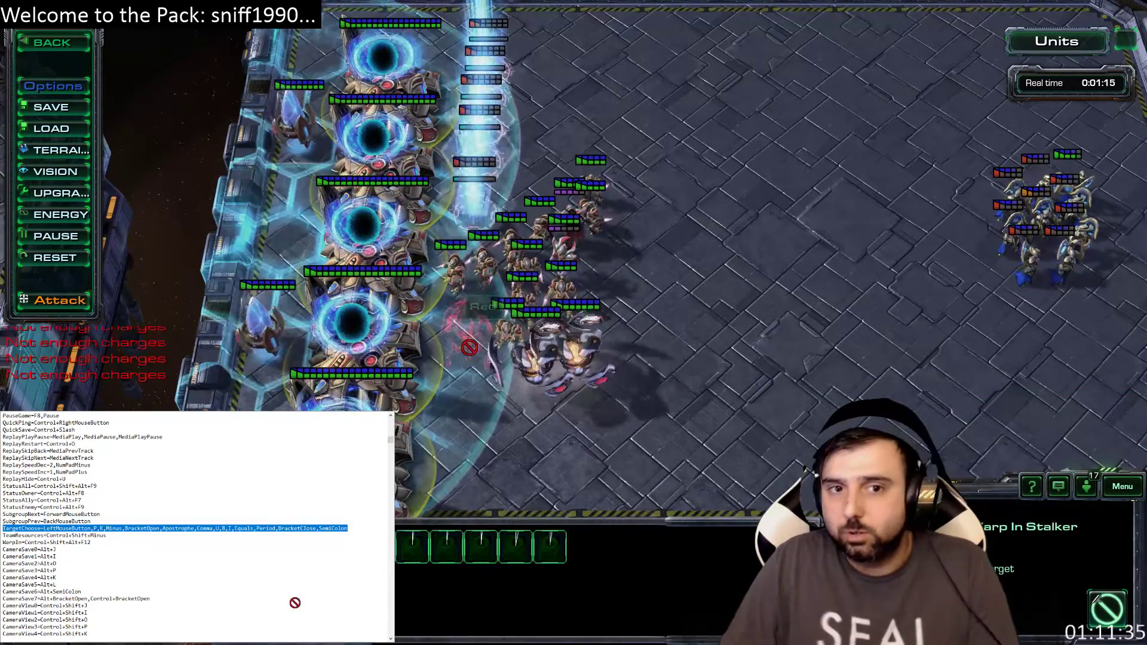
Step: Select the Disruptors below the Zealots and move them forward onto the open floor
key(2)
key(1)
key(ctrl+shift+j)
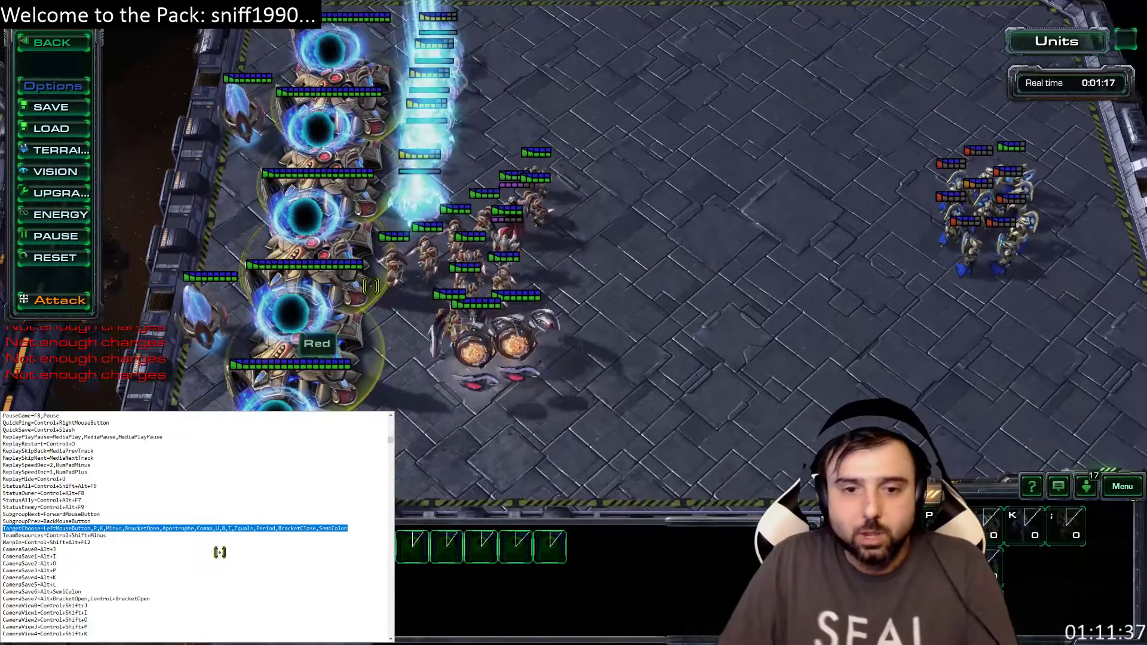
drag(460, 337, 567, 374)
right_click(675, 365)
right_click(692, 335)
Step: Rapid-fire Purification Nova from both Disruptors at the blue enemy group, and pull the Disruptors back
key(ctrl+shift+i)
key(k)
key(k)
key(k)
key(k)
key(k)
key(k)
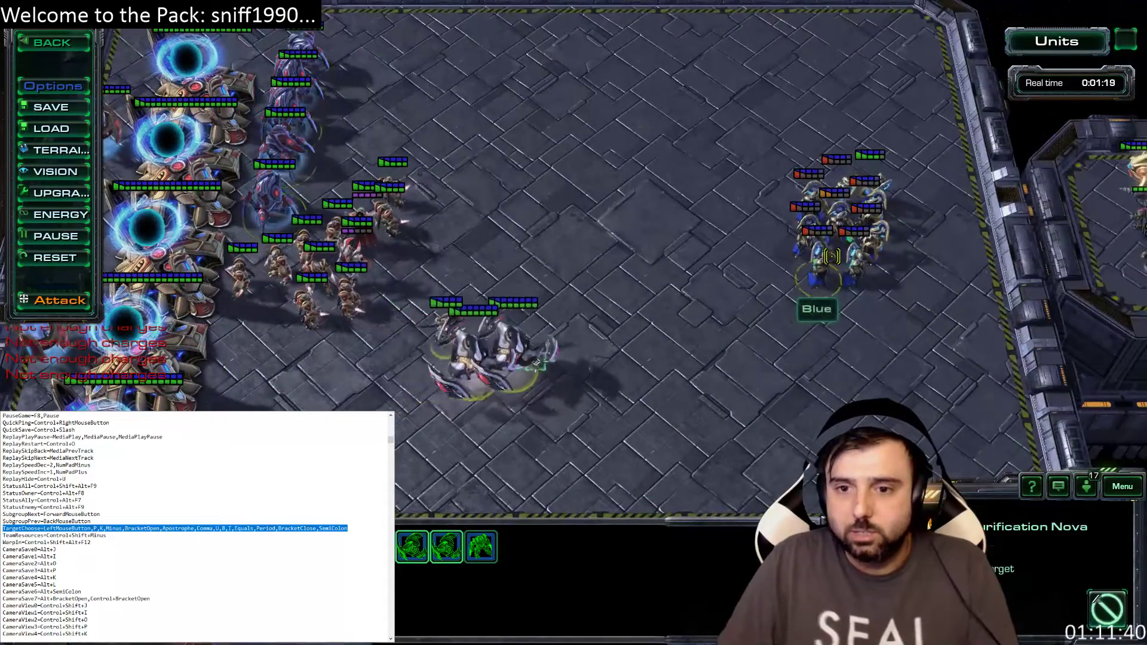
right_click(394, 380)
Step: Select both High Templar, advance them toward the enemy, and rapid-fire Psionic Storm on the blue group
key(3)
right_click(504, 187)
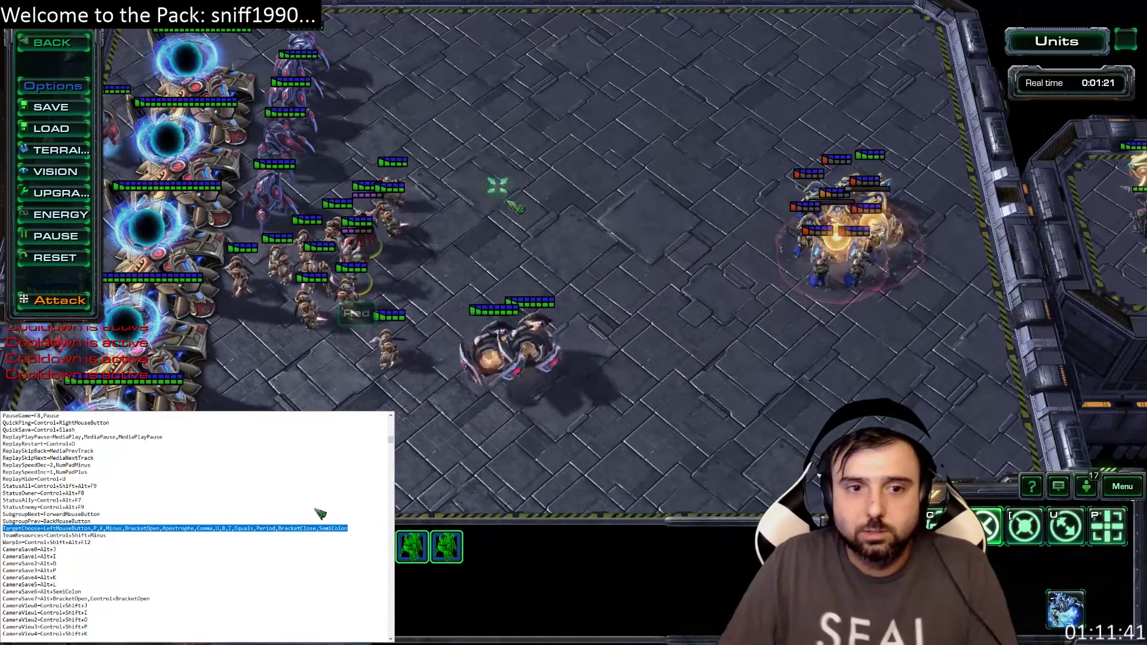
right_click(619, 195)
key(k)
key(k)
key(k)
key(k)
key(k)
key(k)
key(k)
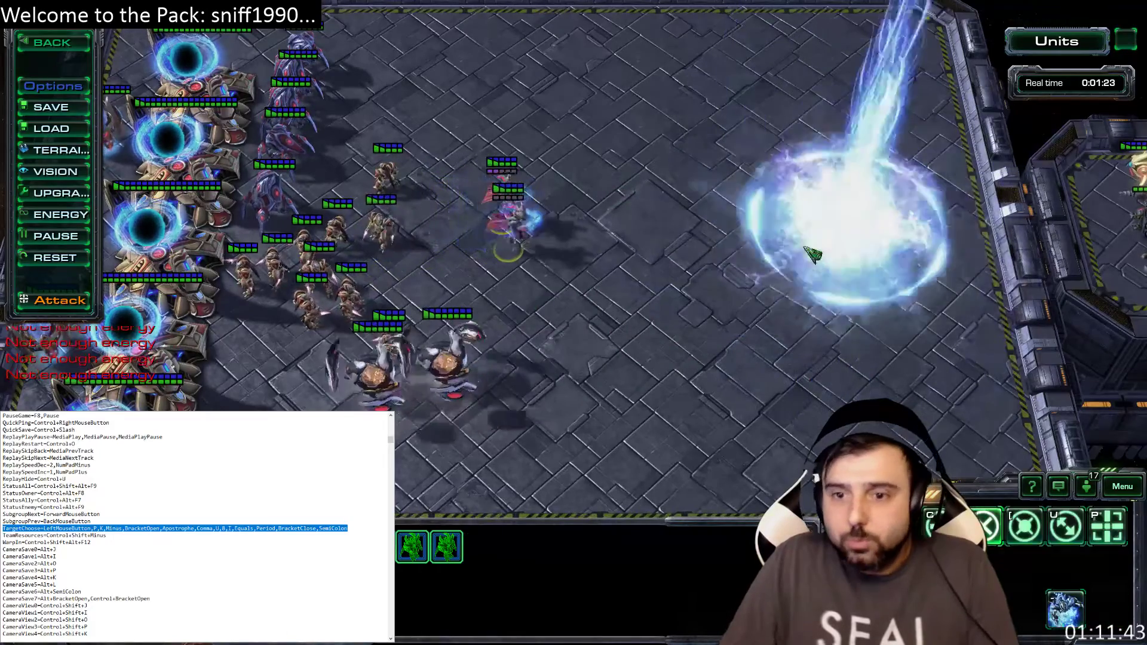
Step: Move the two High Templar back toward the Zealots and Disruptors
right_click(629, 300)
key(ctrl+shift+j)
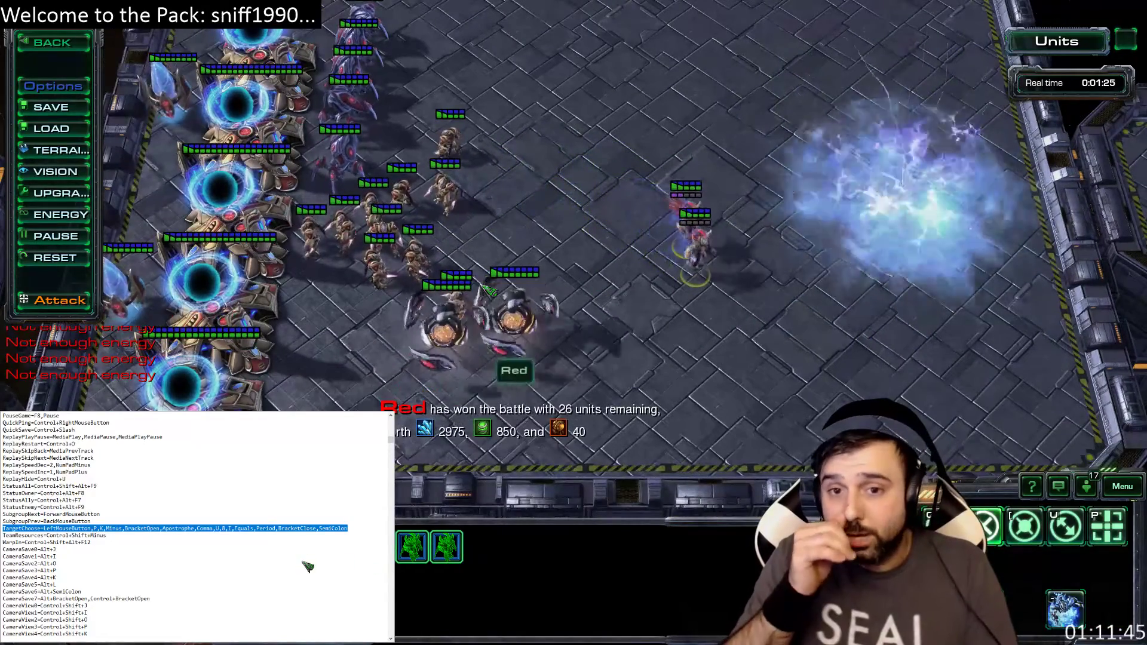
right_click(509, 216)
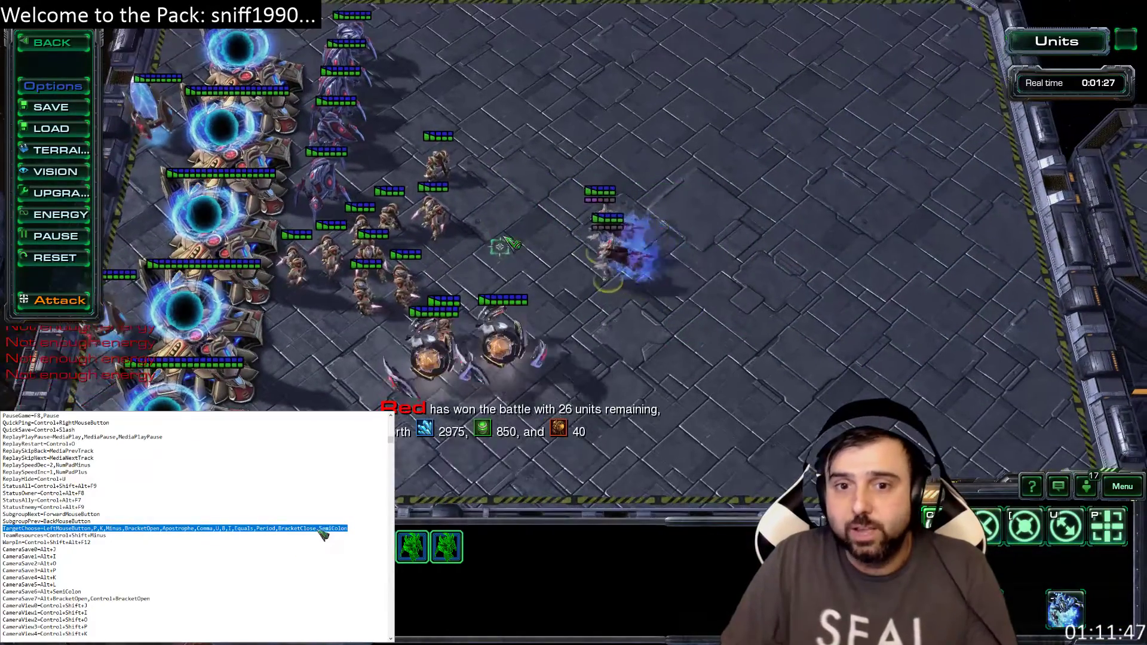
right_click(577, 242)
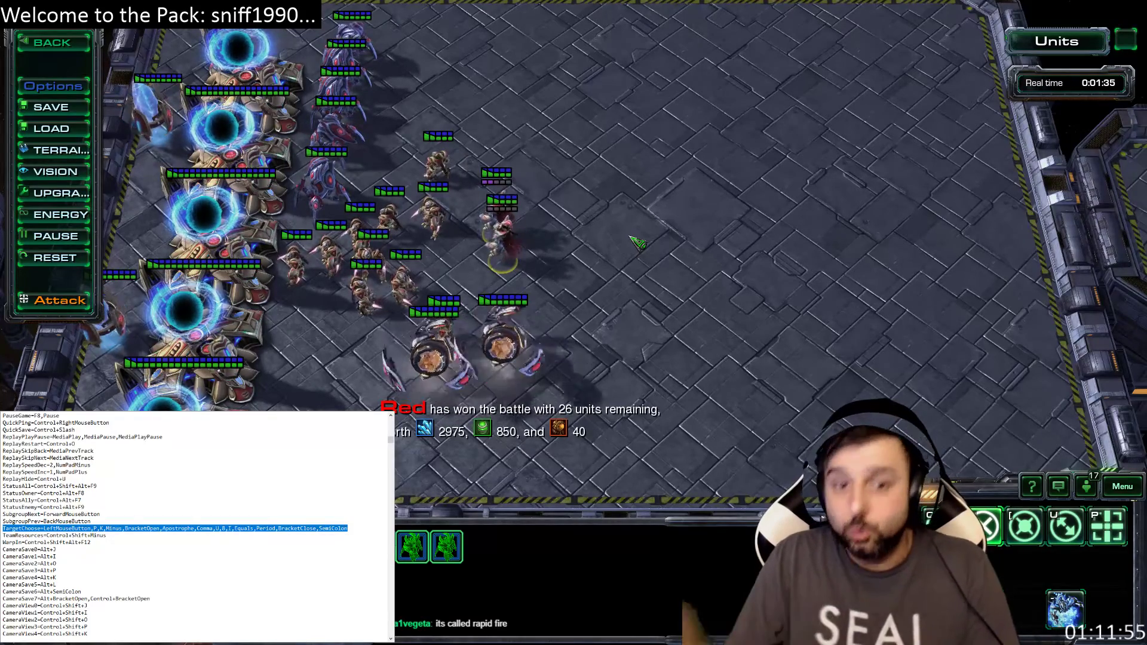
Step: Select the whole army and gather it beside the lower Warp Gates
drag(281, 6, 538, 382)
right_click(382, 258)
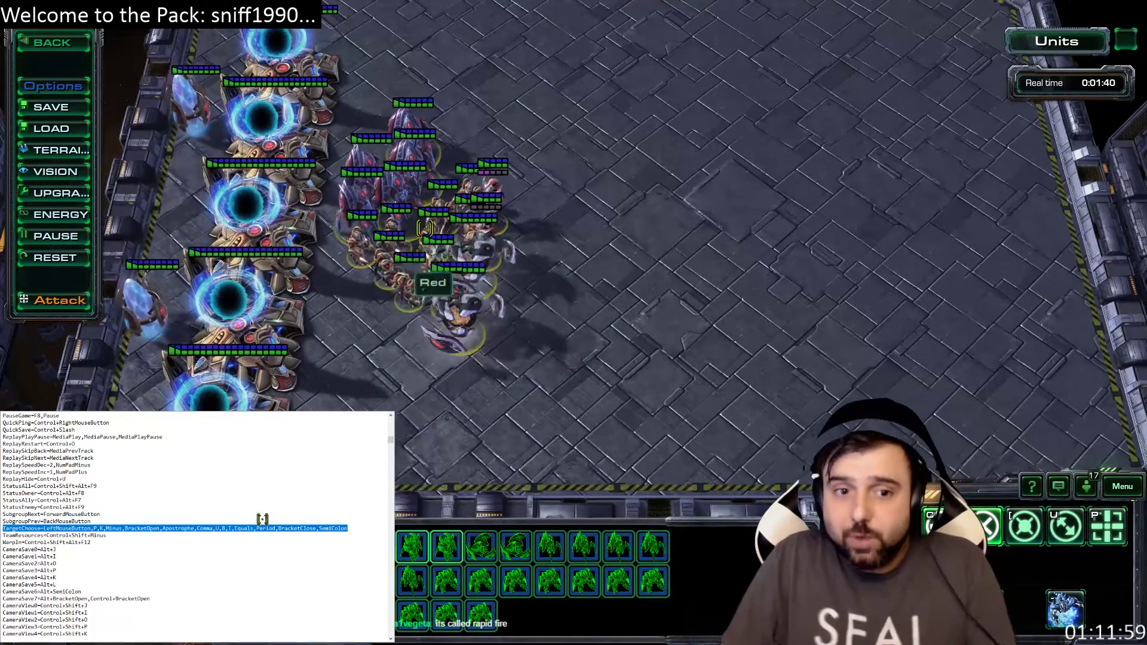
right_click(403, 344)
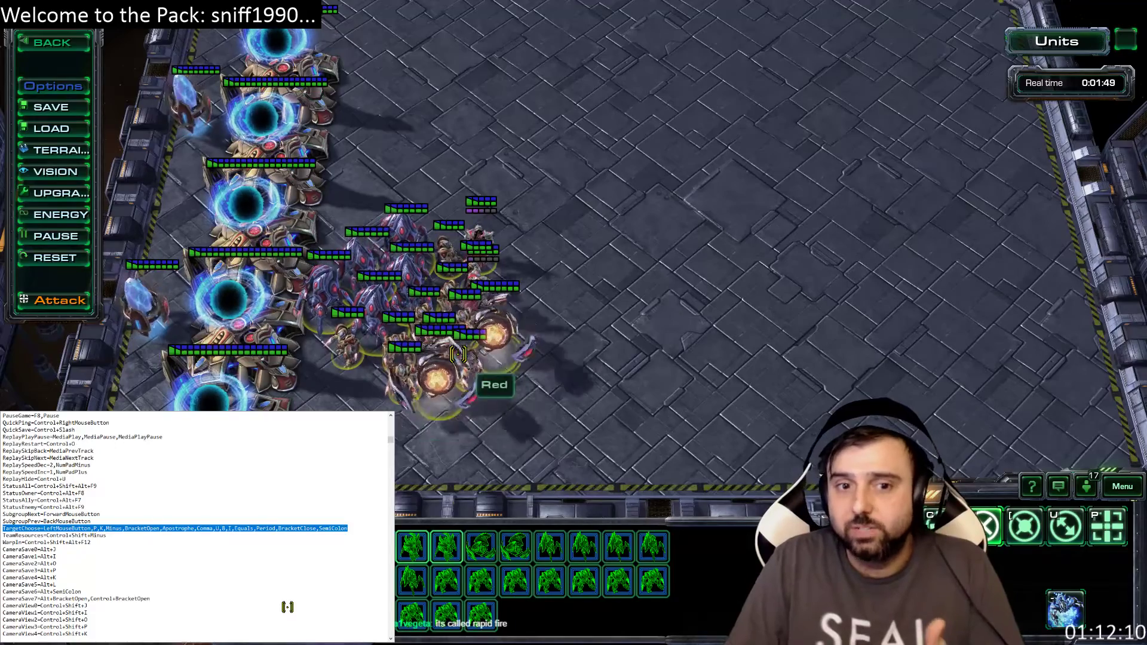
click(457, 353)
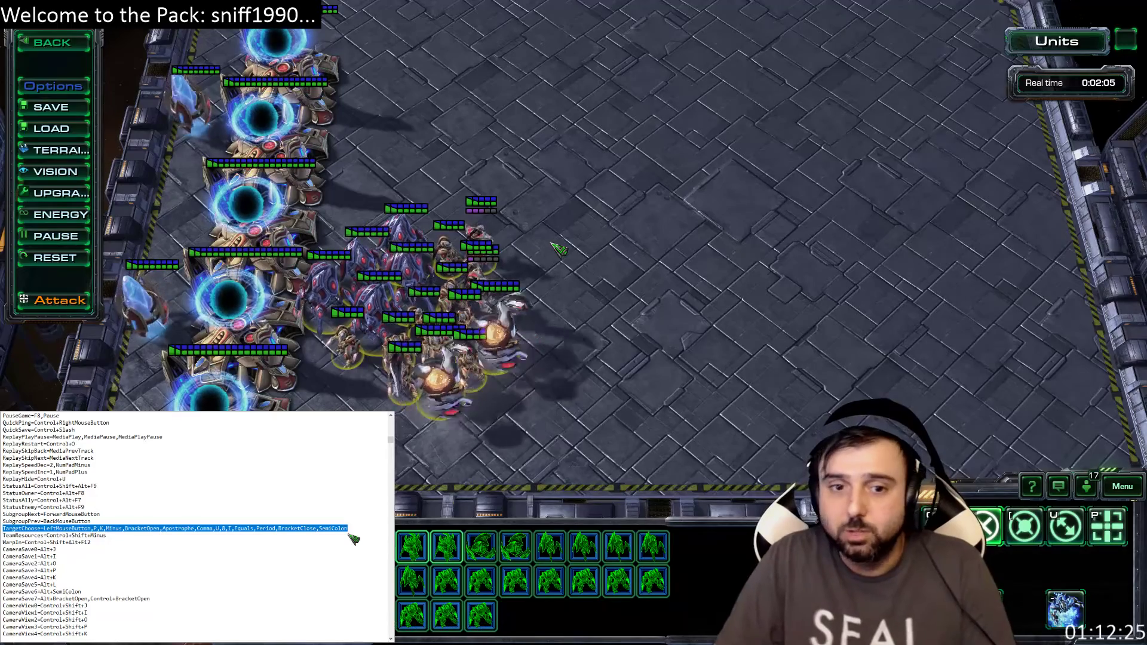
Step: Reselect the whole army and move it away from the Warp Gates onto the open floor
drag(323, 190, 537, 412)
right_click(645, 283)
right_click(642, 304)
right_click(629, 383)
right_click(615, 404)
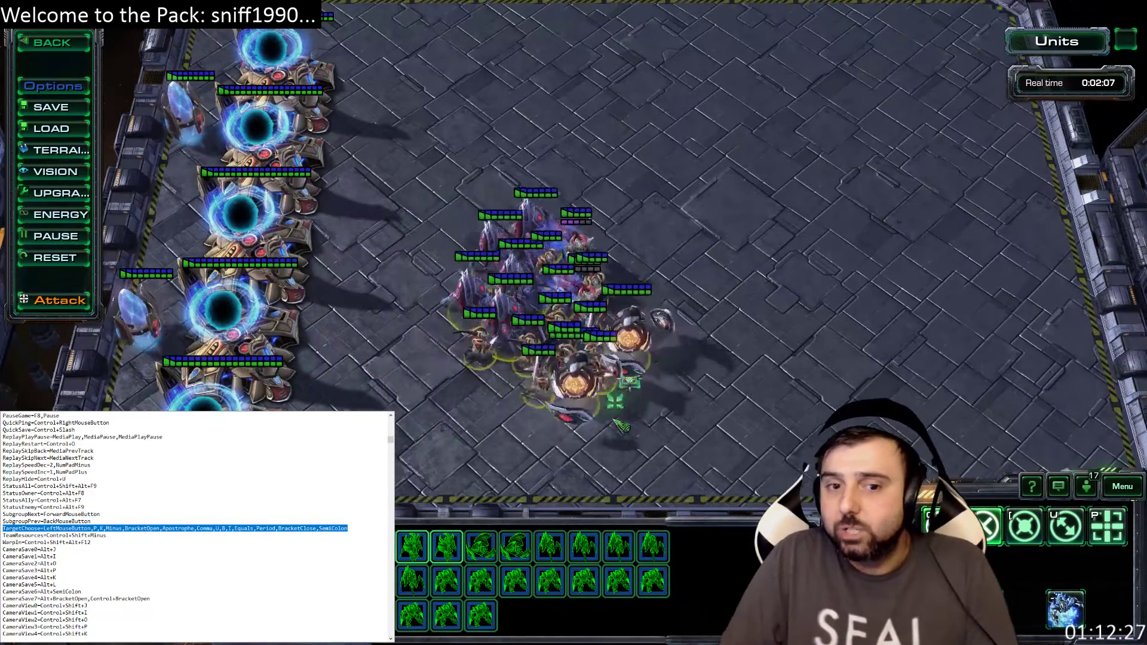
Step: Select both Disruptors and rapid-fire Purification Nova onto the empty floor where the blue group stood
ctrl+click(642, 374)
key(k)
click(829, 190)
key(k)
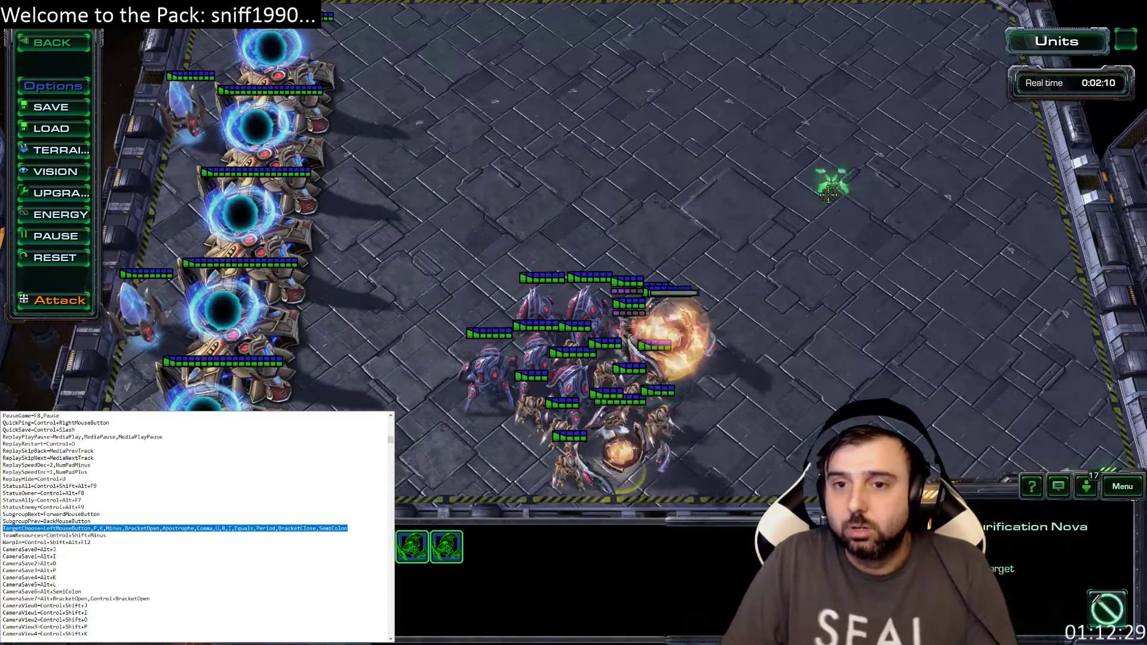
key(k)
key(k)
key(k)
key(k)
Step: Move the five Stalkers toward the upper Warp Gates, and warp in five Zealots along the gates using rapid-fire placement
ctrl+click(542, 305)
right_click(446, 187)
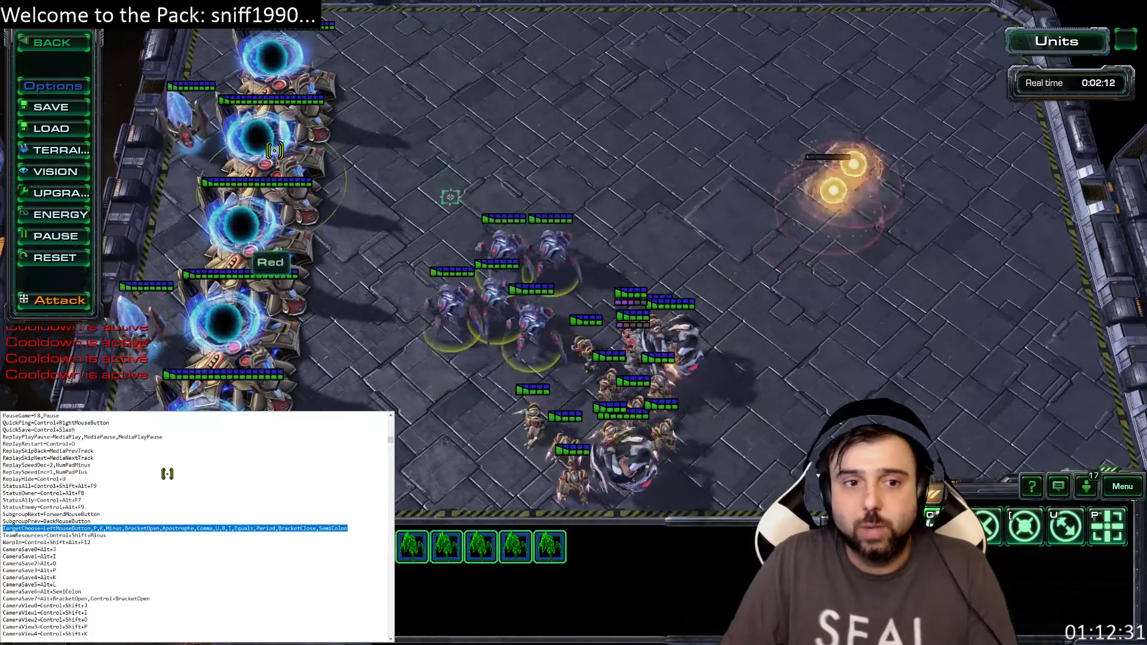
ctrl+click(262, 151)
key(u)
key(u)
key(u)
key(u)
key(u)
key(u)
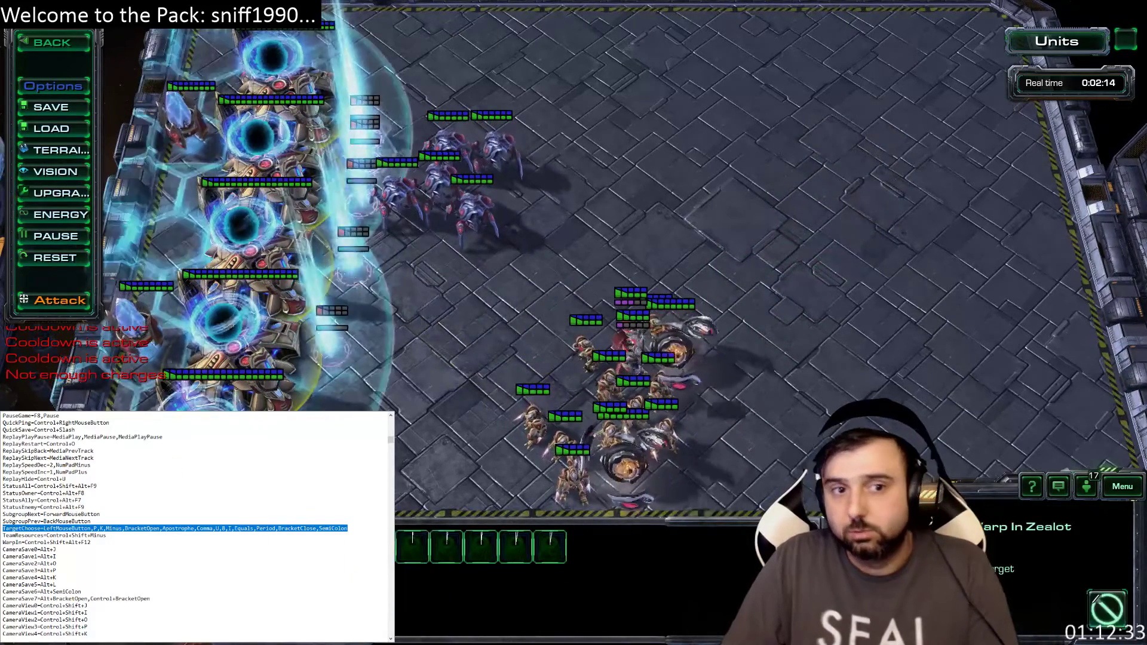
Step: Select the entire army and bring it together in front of the Warp Gates
key(F2)
right_click(422, 330)
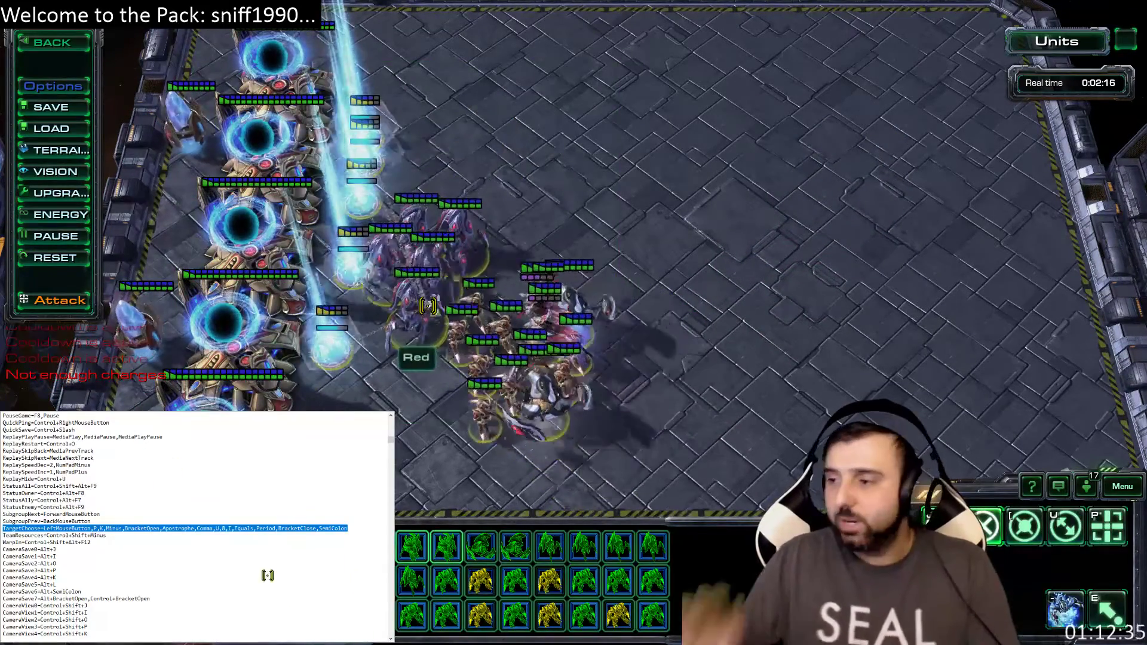